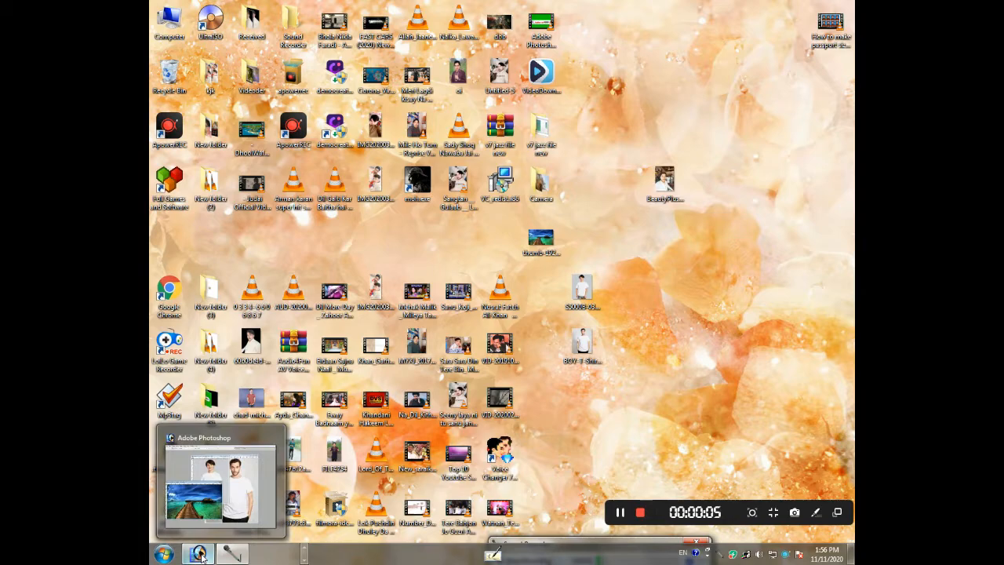
Switch to Photoshop and arrange the image windows with BOY-T-Shirt-white-single-jersey.jpeg in front of the seascape photo.
{"action": "left_click", "coordinate": [199, 554]}
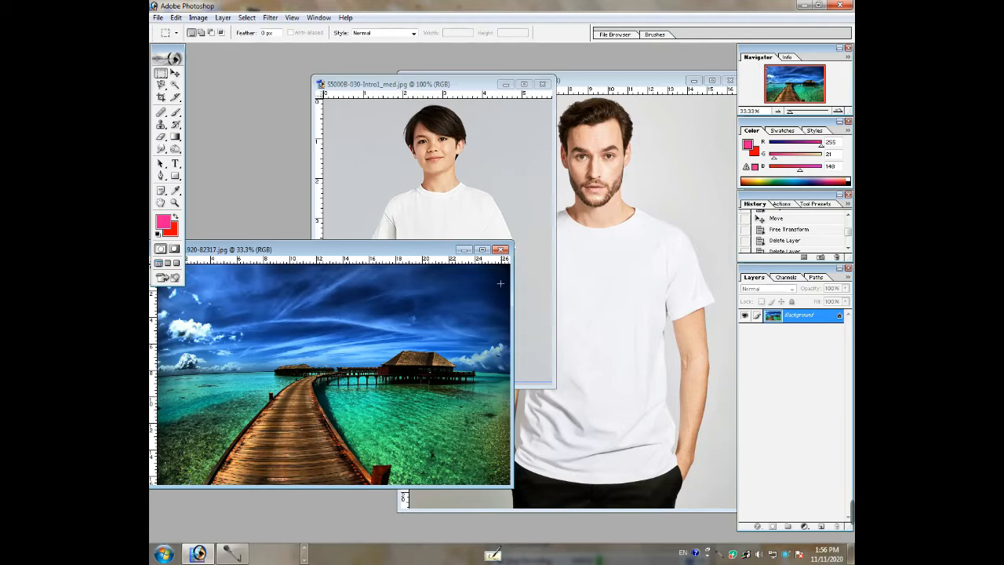
{"action": "left_click_drag", "start_coordinate": [380, 243], "coordinate": [419, 241]}
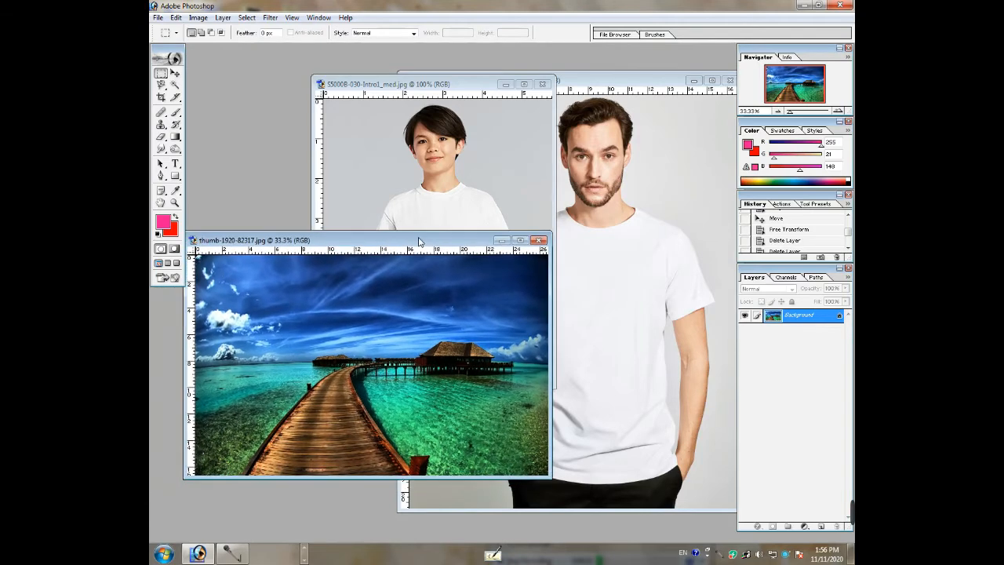
{"action": "left_click_drag", "start_coordinate": [602, 83], "coordinate": [539, 77]}
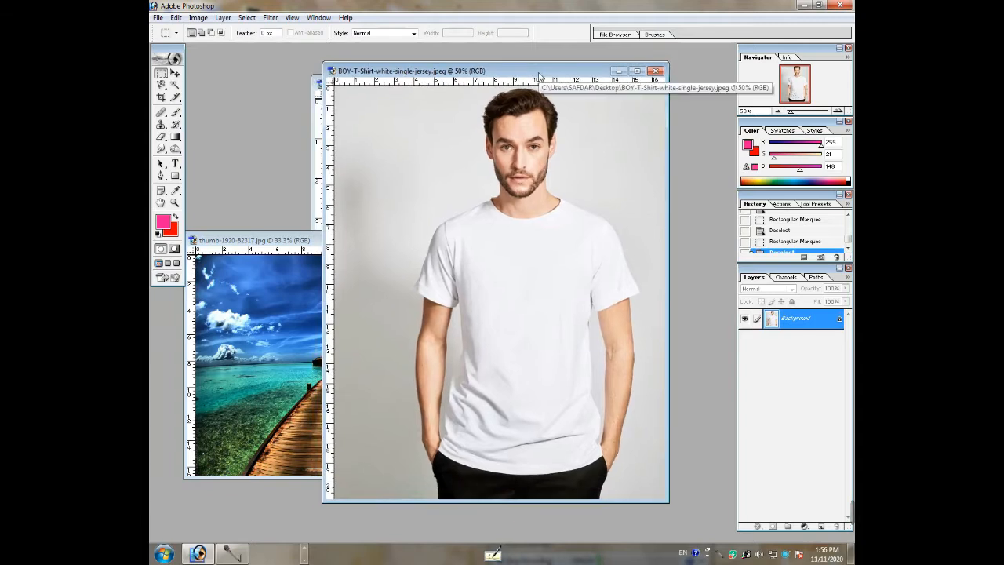
{"action": "left_click_drag", "start_coordinate": [514, 75], "coordinate": [471, 76]}
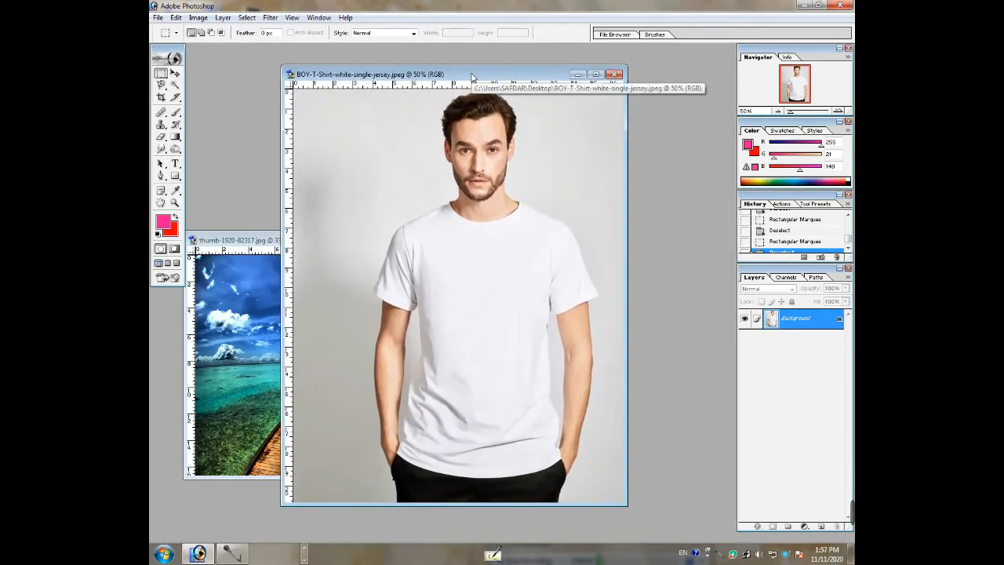
{"action": "mouse_move", "coordinate": [471, 76]}
{"action": "left_mouse_down"}
{"action": "mouse_move", "coordinate": [461, 50]}
{"action": "mouse_move", "coordinate": [466, 64]}
{"action": "left_mouse_up"}
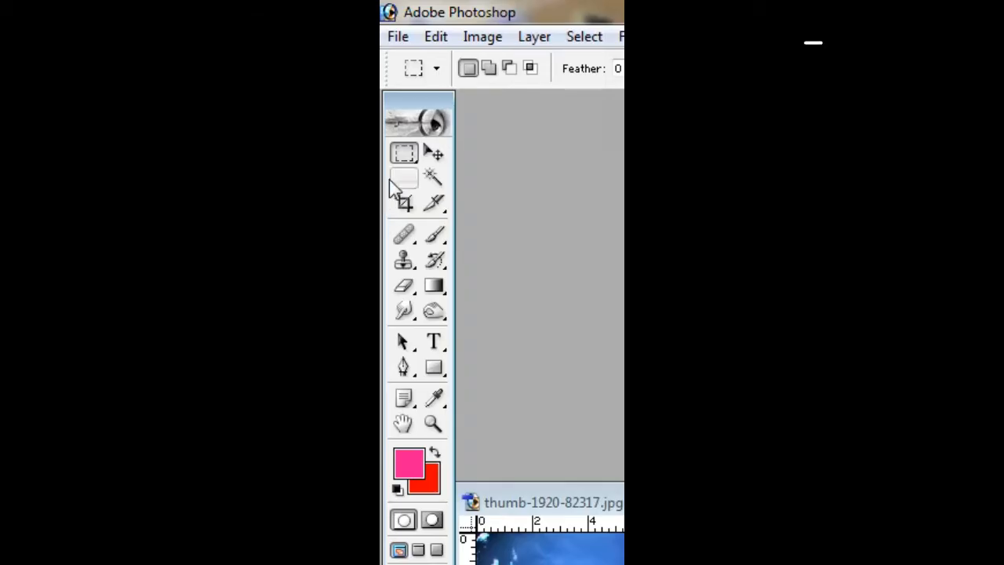
Select the man's body below the neck, including T-shirt, arms and trousers, with the Magnetic Lasso tool.
{"action": "left_click", "coordinate": [405, 179]}
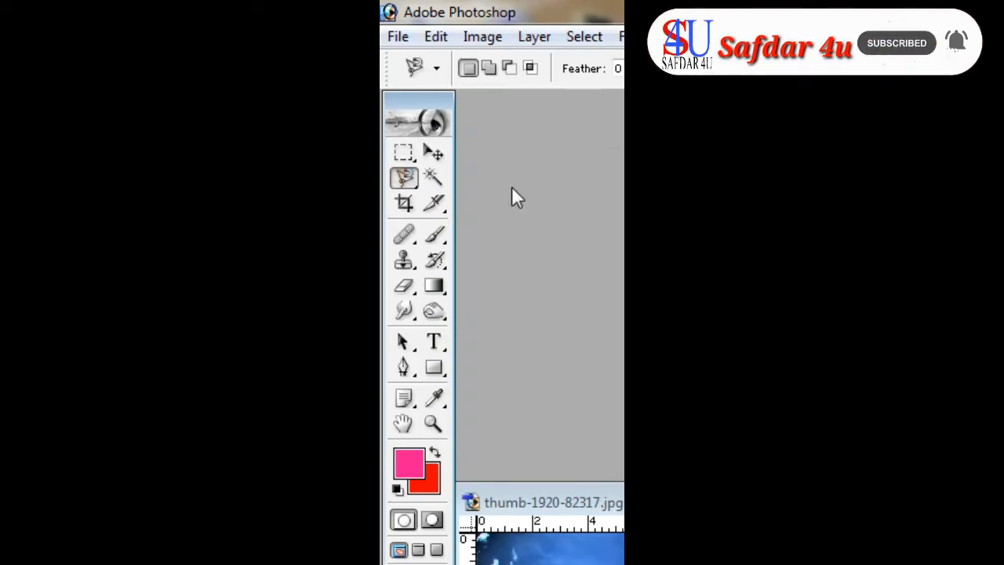
{"action": "left_click", "coordinate": [405, 179]}
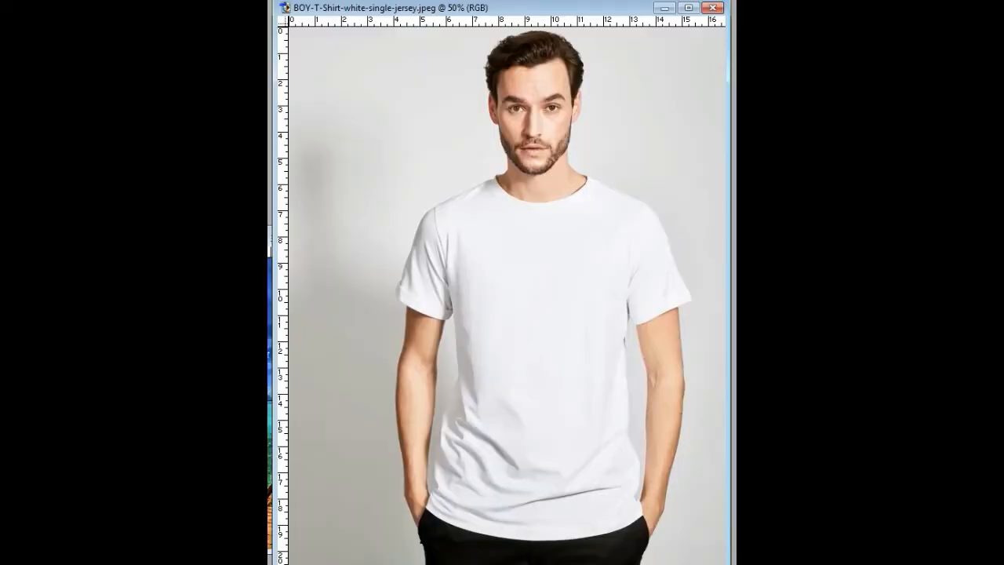
{"action": "left_click", "coordinate": [499, 176]}
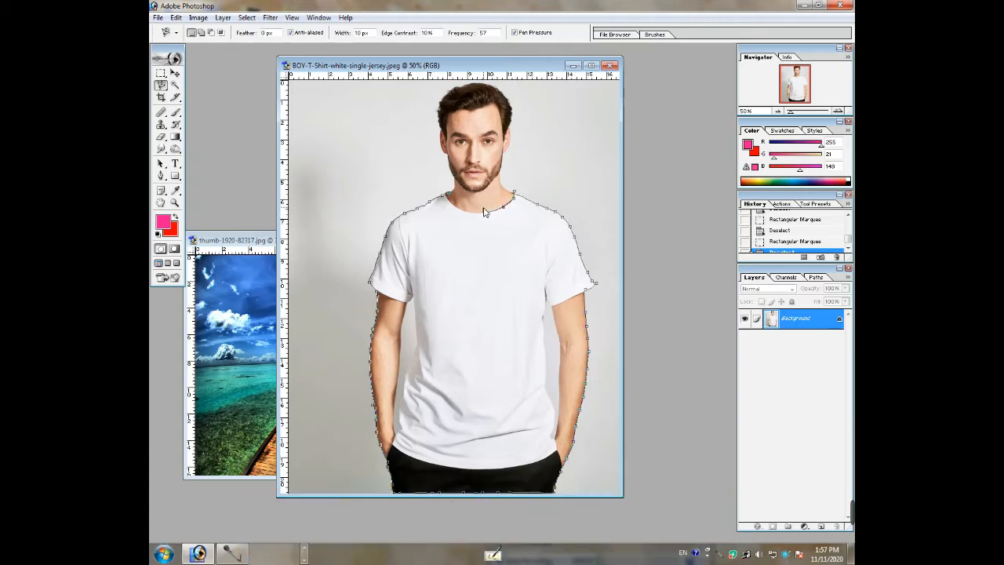
{"action": "left_click", "coordinate": [449, 186]}
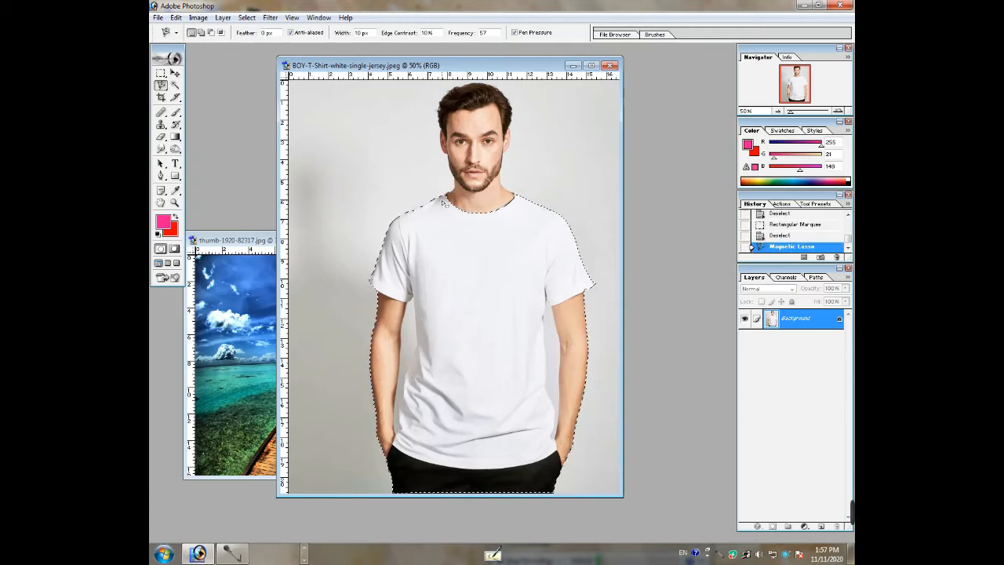
Copy the selected headless body into thumb-1920-82317.jpg as a new layer using the Move tool.
{"action": "left_click", "coordinate": [174, 73]}
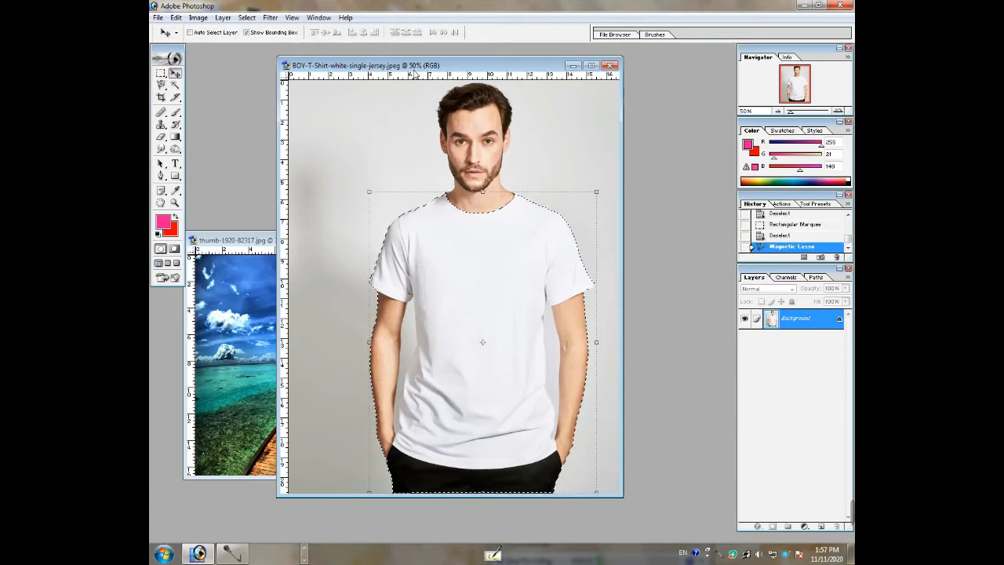
{"action": "left_click_drag", "start_coordinate": [405, 66], "coordinate": [570, 65]}
{"action": "mouse_move", "coordinate": [669, 275]}
{"action": "left_mouse_down"}
{"action": "mouse_move", "coordinate": [339, 326]}
{"action": "mouse_move", "coordinate": [320, 343]}
{"action": "mouse_move", "coordinate": [491, 358]}
{"action": "mouse_move", "coordinate": [482, 365]}
{"action": "mouse_move", "coordinate": [297, 362]}
{"action": "mouse_move", "coordinate": [306, 358]}
{"action": "left_mouse_up"}
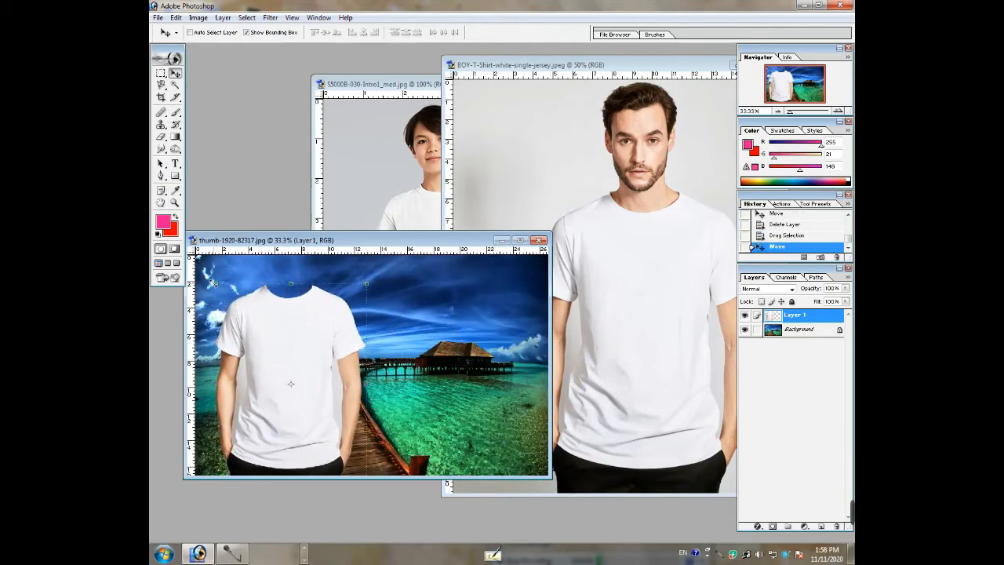
Scale the body layer to about 83% width and place it beside the boardwalk, with its base running past the lower image edge.
{"action": "left_click_drag", "start_coordinate": [212, 284], "coordinate": [228, 299]}
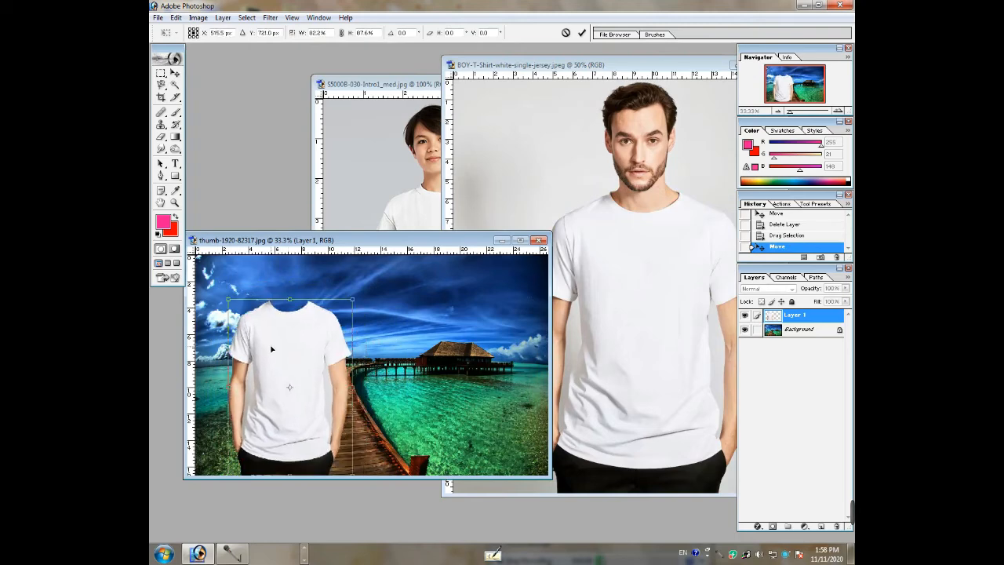
{"action": "left_click_drag", "start_coordinate": [271, 349], "coordinate": [262, 377]}
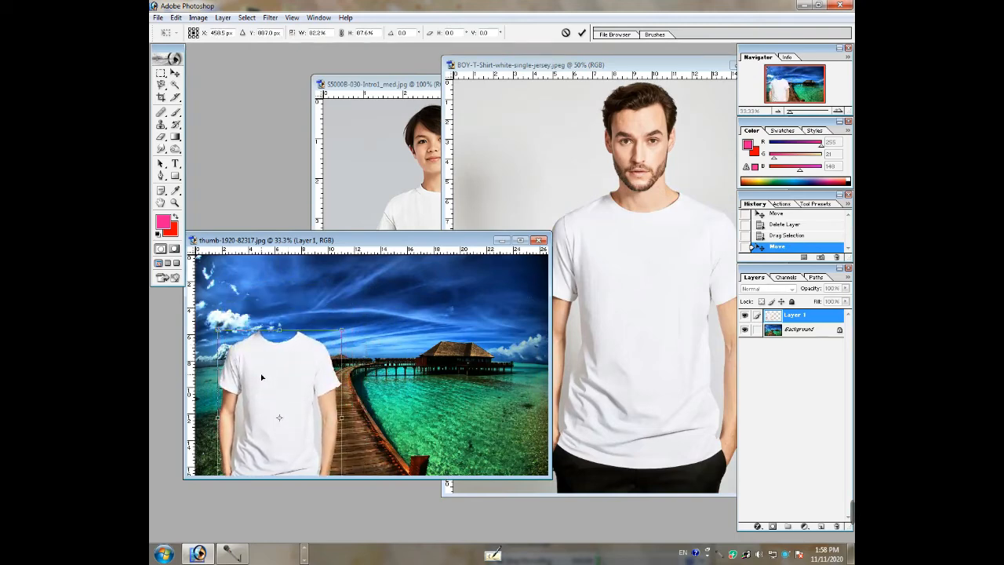
{"action": "left_click_drag", "start_coordinate": [218, 329], "coordinate": [216, 295]}
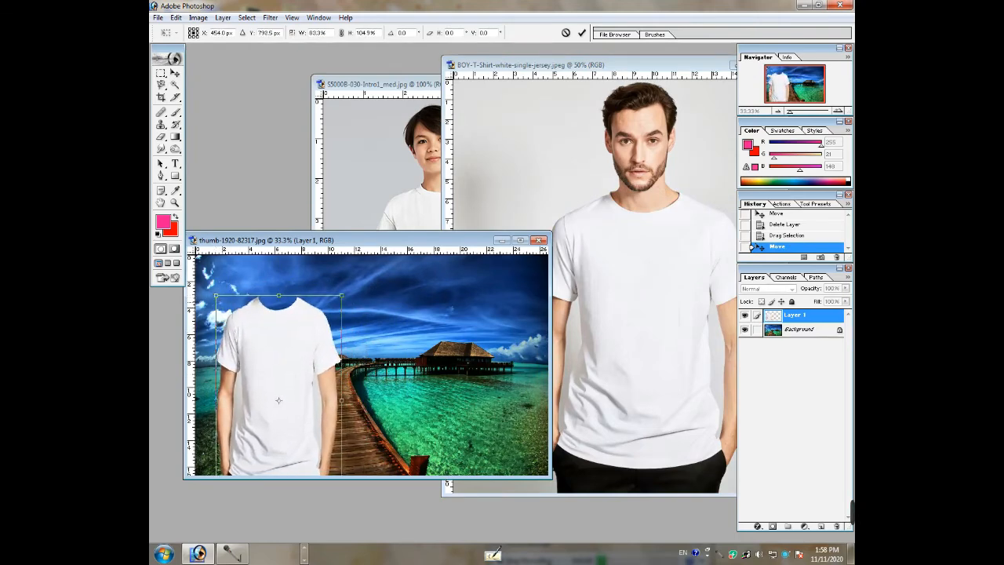
{"action": "left_click_drag", "start_coordinate": [250, 334], "coordinate": [256, 344]}
{"action": "key", "text": "Return"}
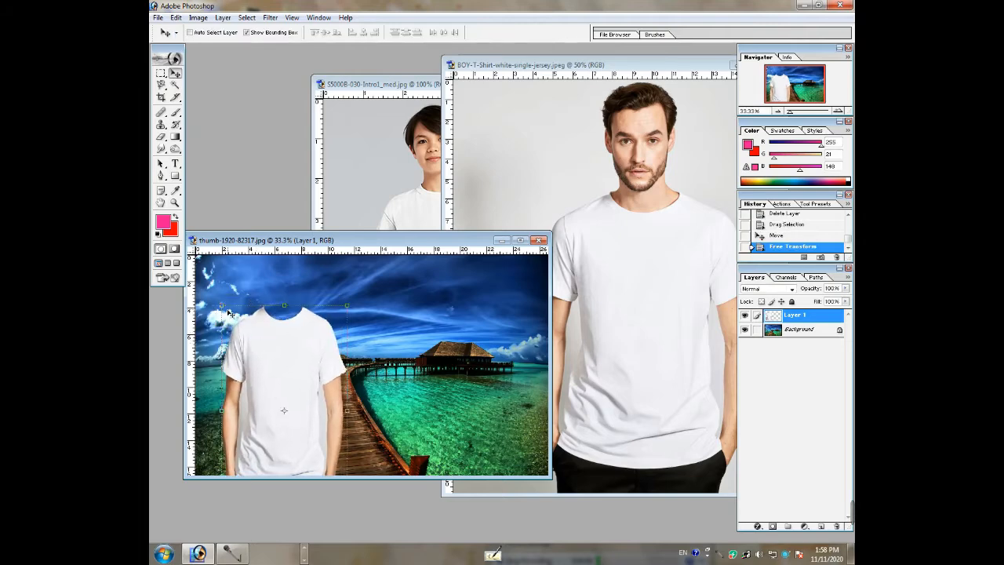
{"action": "left_click_drag", "start_coordinate": [221, 305], "coordinate": [221, 312]}
{"action": "double_click", "coordinate": [247, 346]}
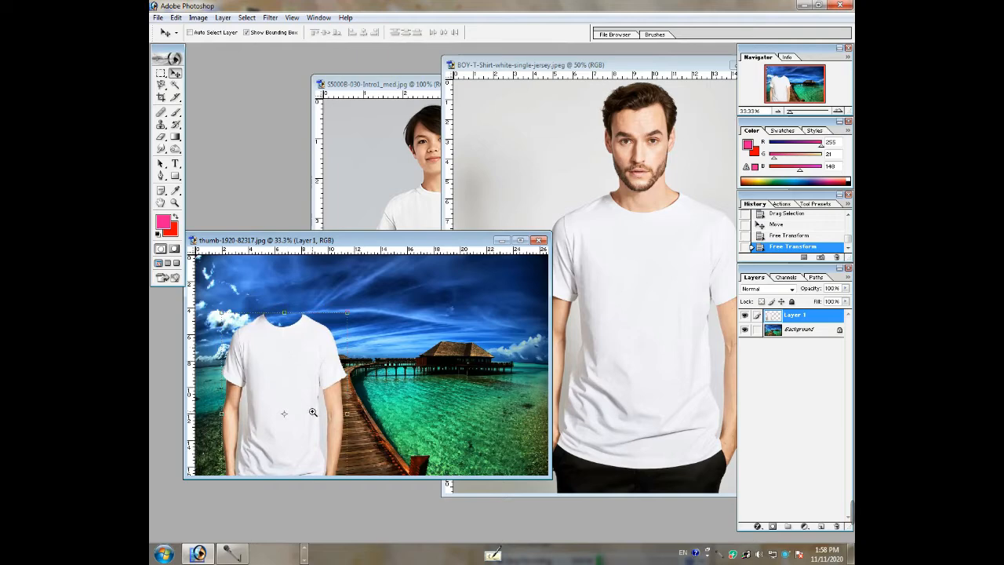
Try to outline the grey gap between the T-shirt and the arm nearest the boardwalk with the Magnetic Lasso.
{"action": "left_click", "coordinate": [359, 398]}
{"action": "left_click", "coordinate": [416, 370]}
{"action": "left_click", "coordinate": [421, 373]}
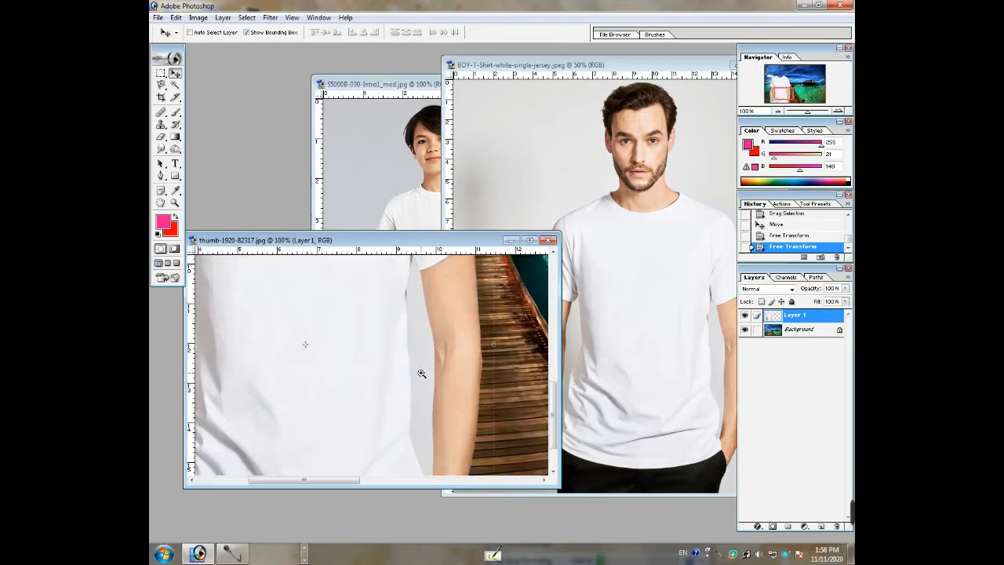
{"action": "left_click", "coordinate": [412, 359]}
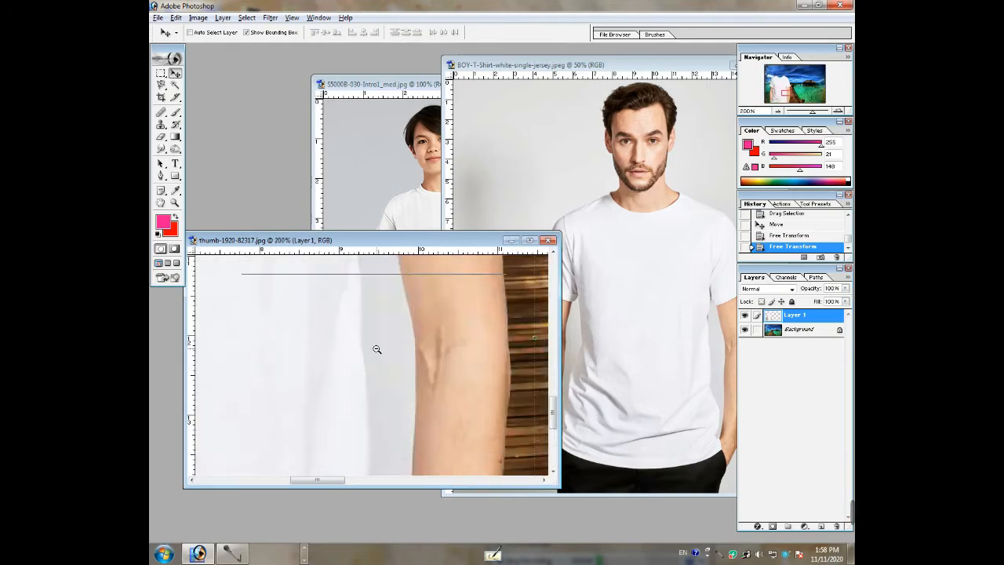
{"action": "left_click", "coordinate": [376, 348], "text": "alt"}
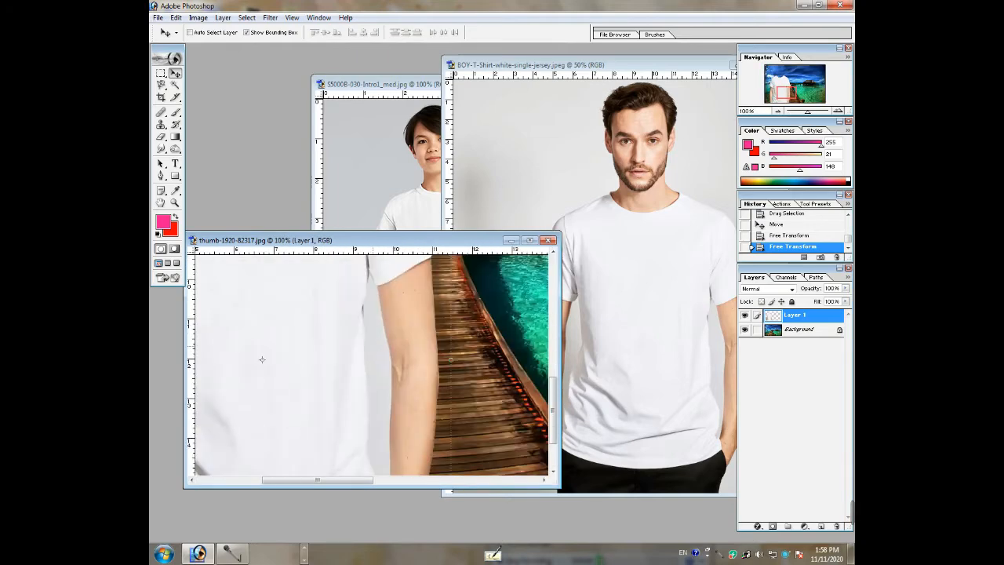
{"action": "left_click", "coordinate": [160, 85]}
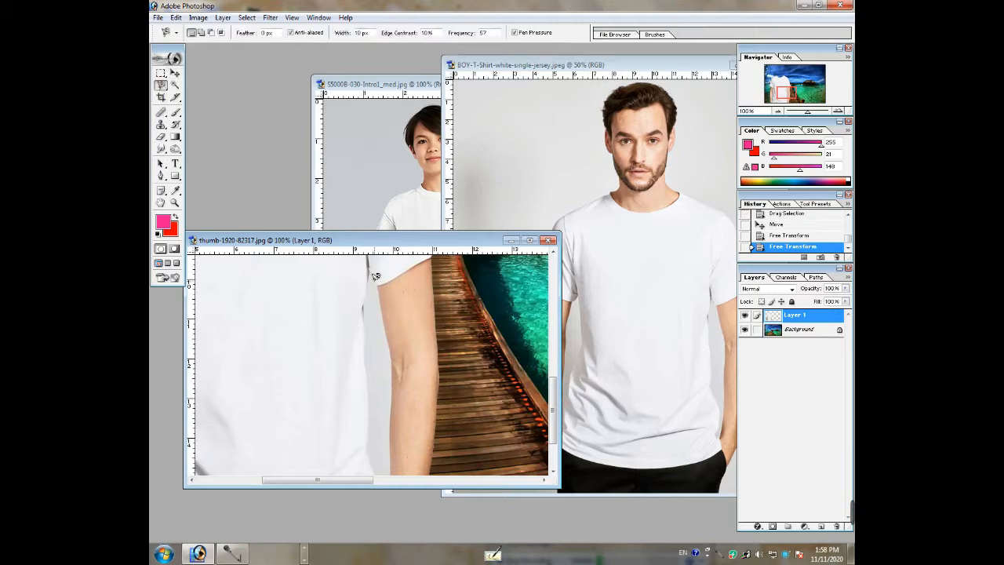
{"action": "left_click", "coordinate": [368, 278]}
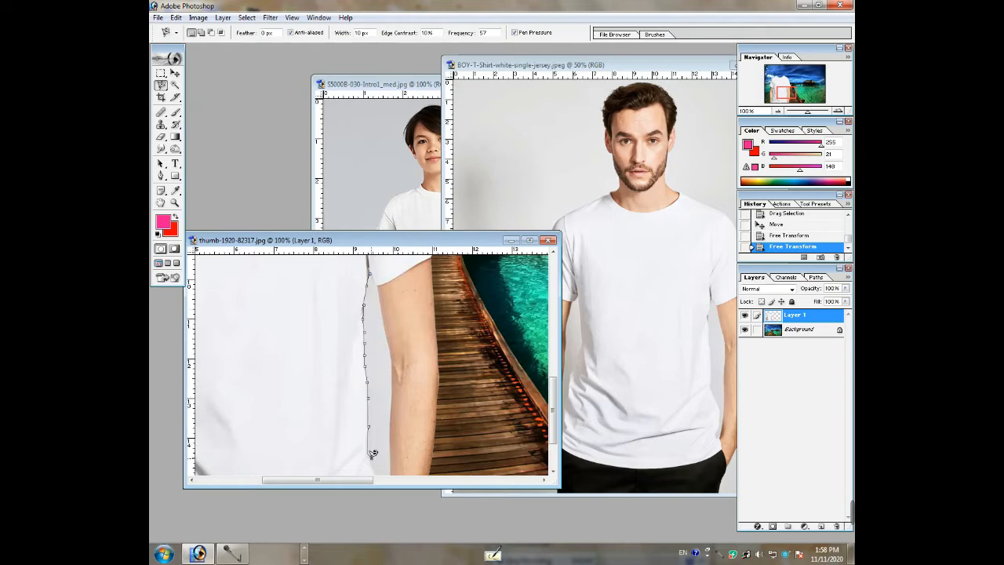
{"action": "left_click_drag", "start_coordinate": [372, 459], "coordinate": [372, 373]}
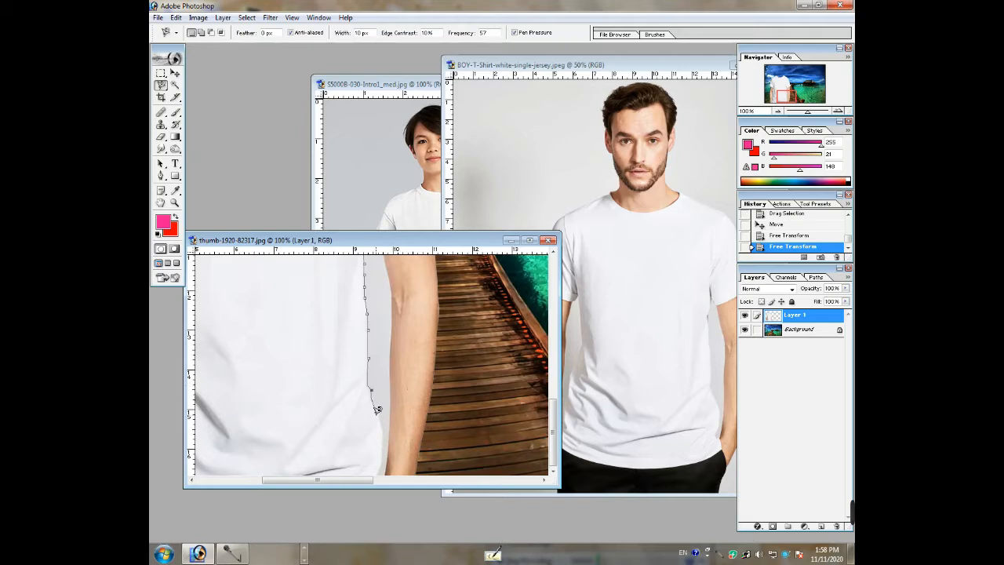
{"action": "left_click_drag", "start_coordinate": [375, 350], "coordinate": [378, 335]}
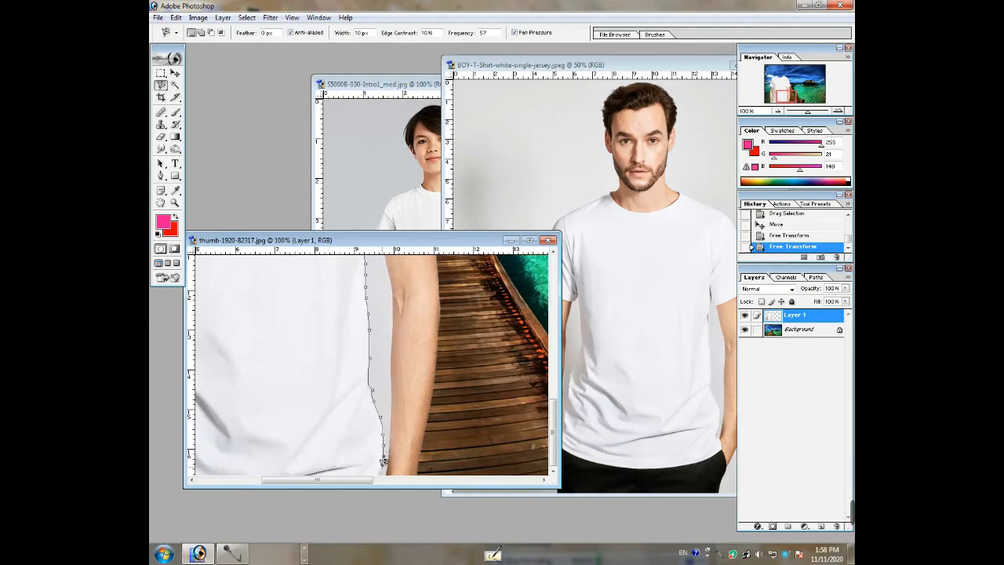
{"action": "double_click", "coordinate": [383, 469]}
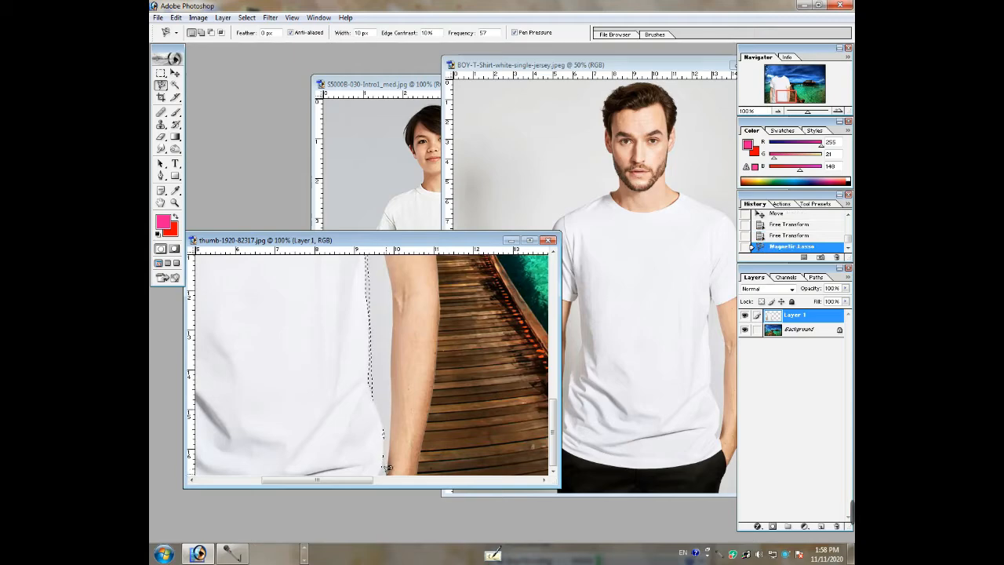
Select the whole grey gap between the T-shirt and the boardwalk-side arm with the Magnetic Lasso and delete it from Layer 1.
{"action": "left_click", "coordinate": [379, 471]}
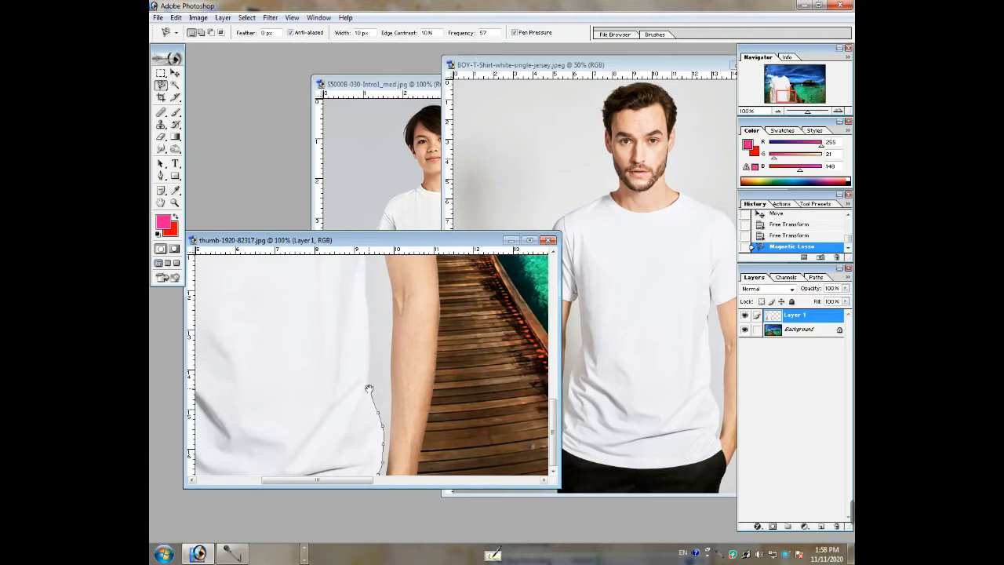
{"action": "left_click_drag", "start_coordinate": [368, 389], "coordinate": [368, 441]}
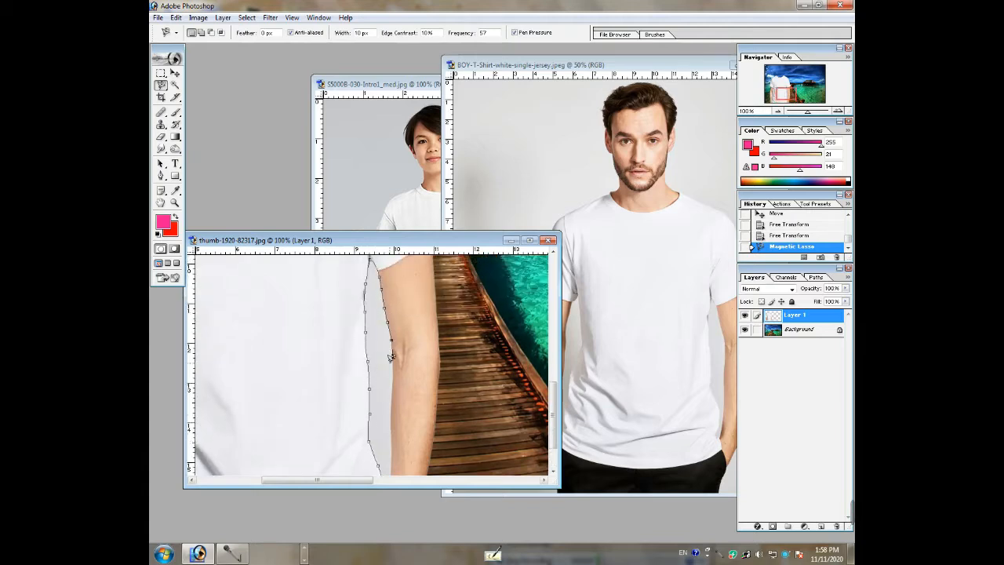
{"action": "left_click_drag", "start_coordinate": [393, 368], "coordinate": [391, 314]}
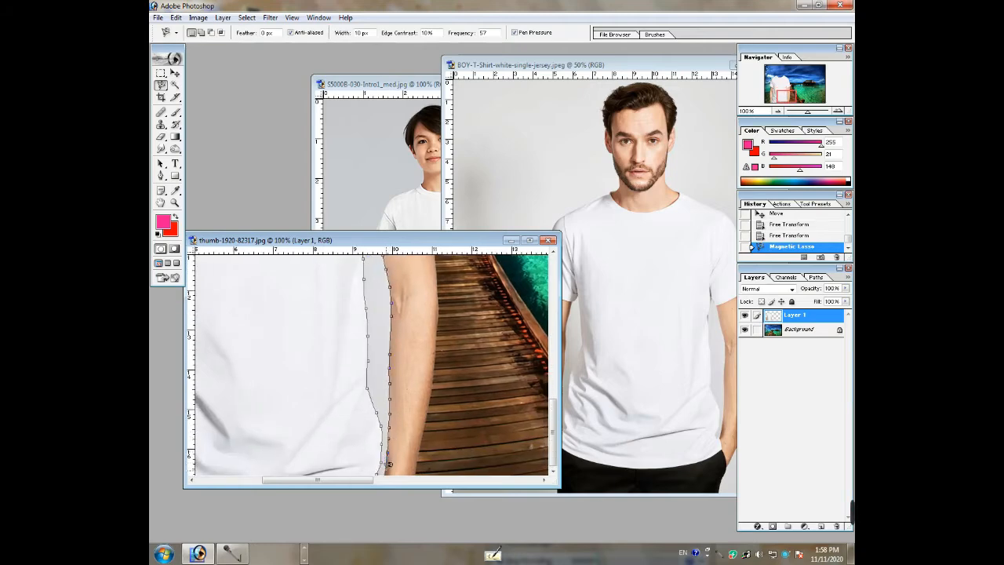
{"action": "double_click", "coordinate": [387, 469]}
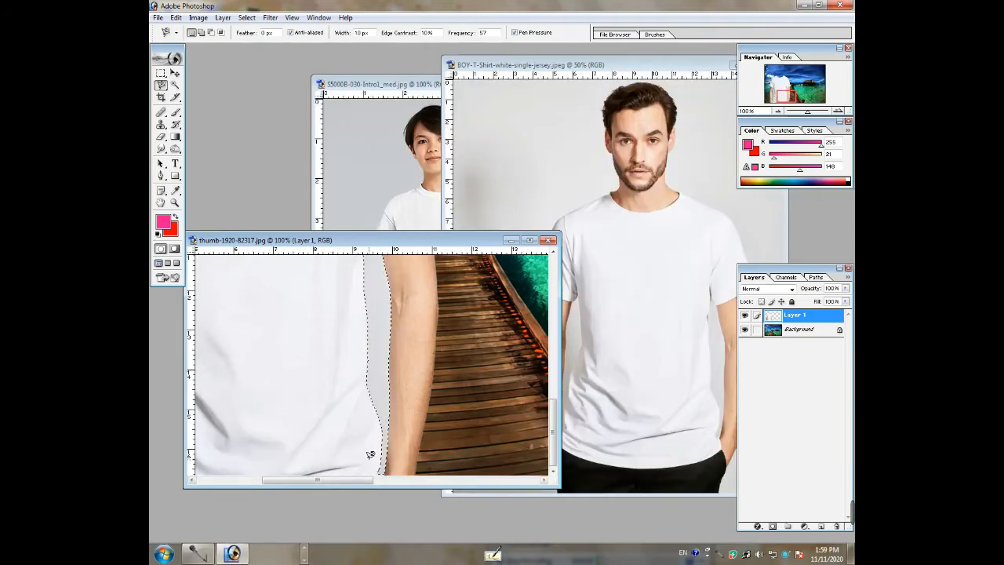
{"action": "left_click", "coordinate": [383, 388], "text": "alt"}
{"action": "left_click", "coordinate": [381, 384], "text": "alt"}
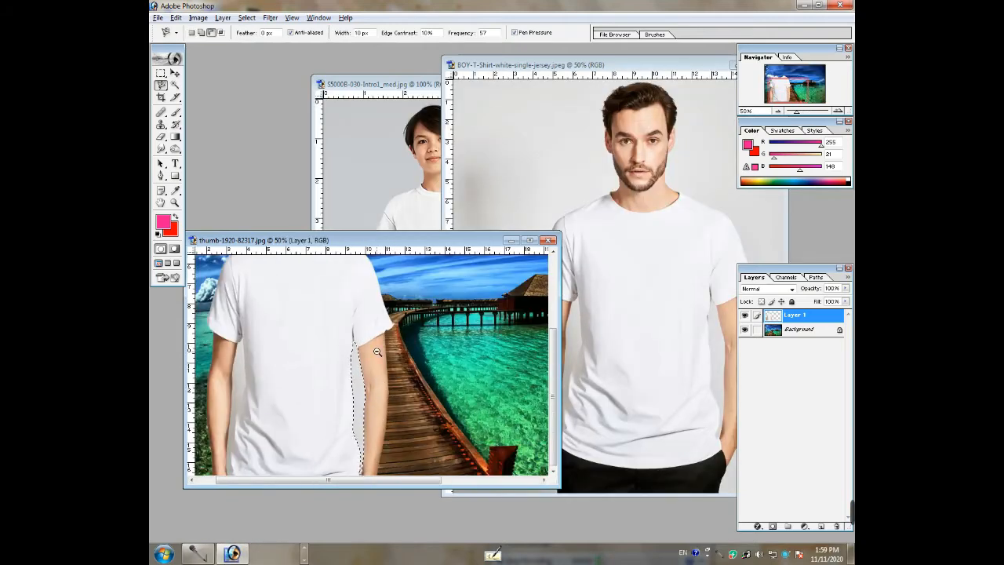
{"action": "left_click", "coordinate": [363, 357], "text": "alt"}
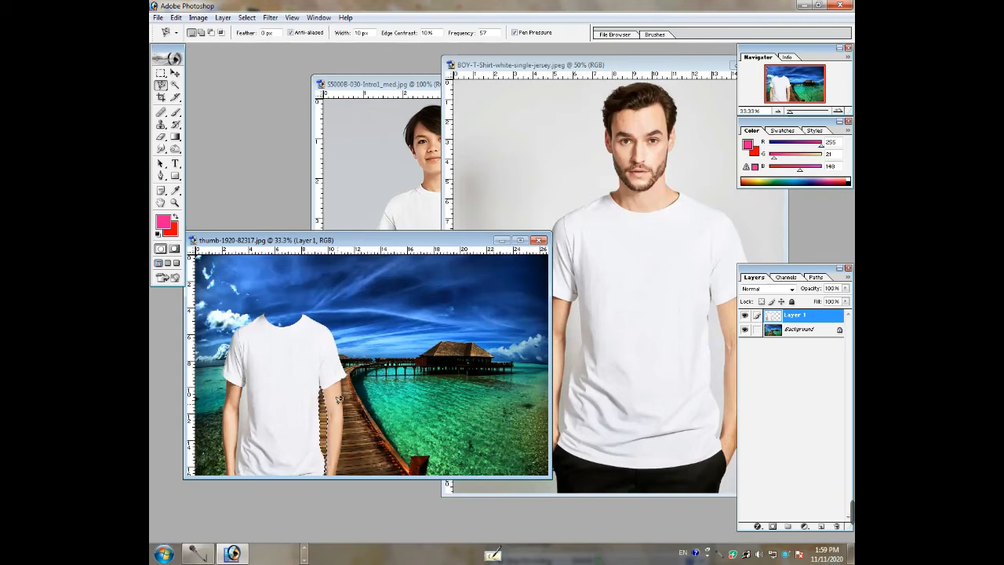
Select the grey gap between the T-shirt and the sea-side arm with the Magnetic Lasso and delete it from Layer 1.
{"action": "left_click", "coordinate": [263, 407], "text": "alt"}
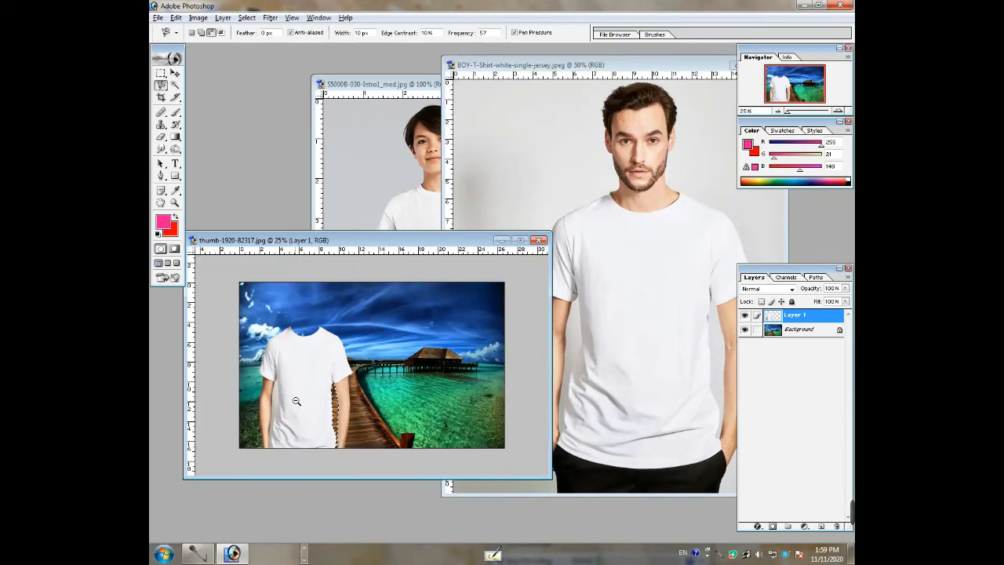
{"action": "left_click", "coordinate": [280, 400]}
{"action": "left_click", "coordinate": [279, 403]}
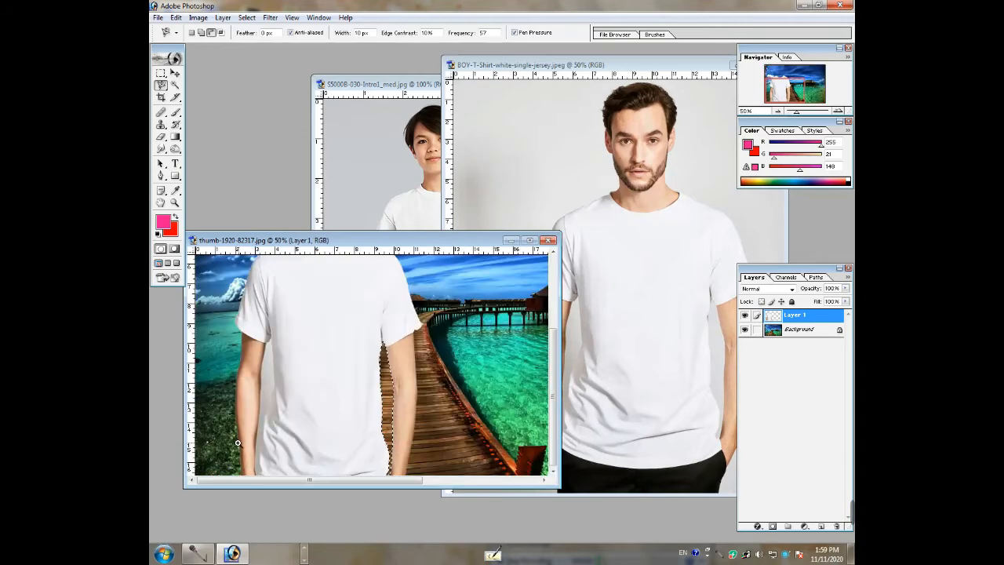
{"action": "left_click", "coordinate": [258, 425]}
{"action": "left_click", "coordinate": [288, 332]}
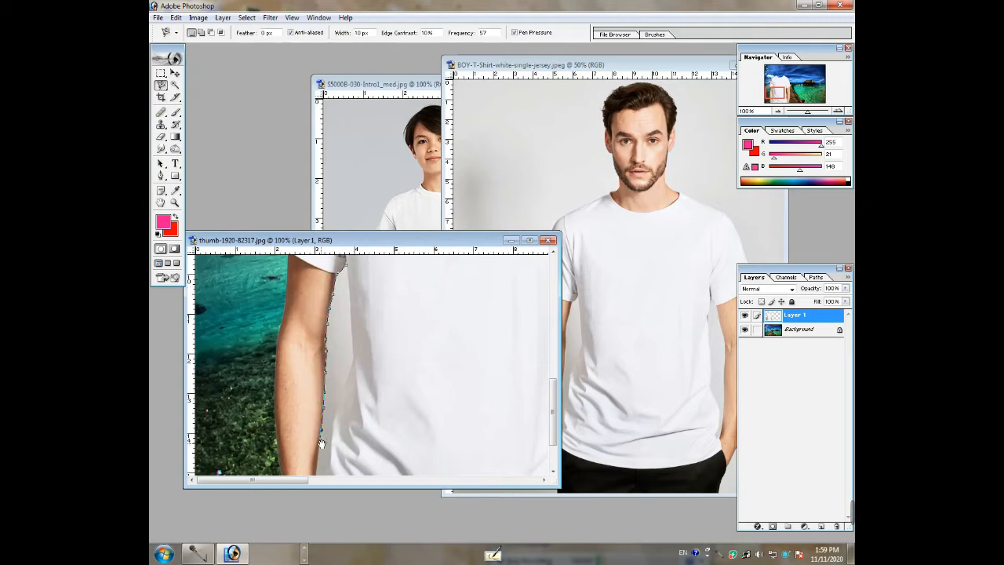
{"action": "left_click_drag", "start_coordinate": [321, 443], "coordinate": [339, 352]}
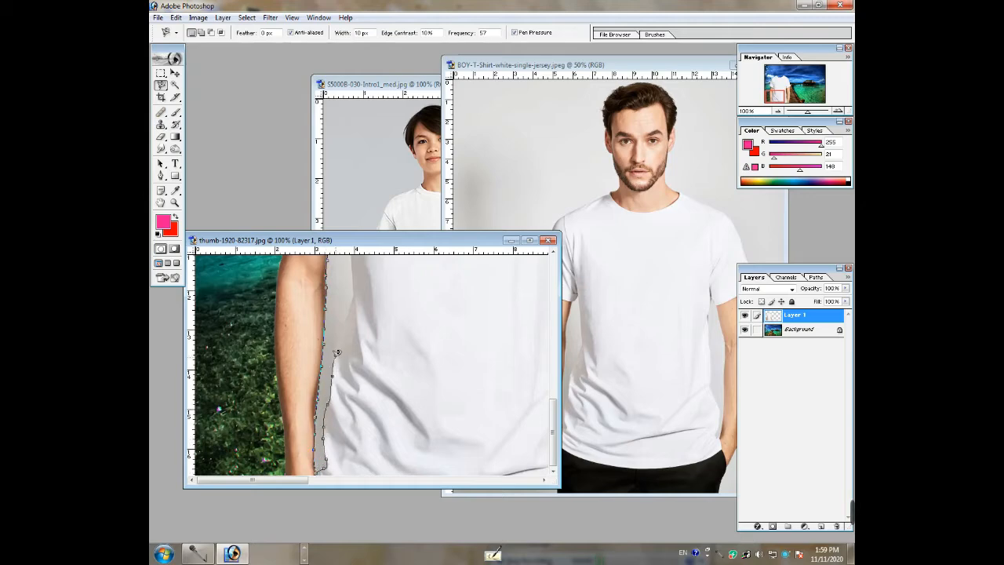
{"action": "left_click_drag", "start_coordinate": [355, 293], "coordinate": [352, 393]}
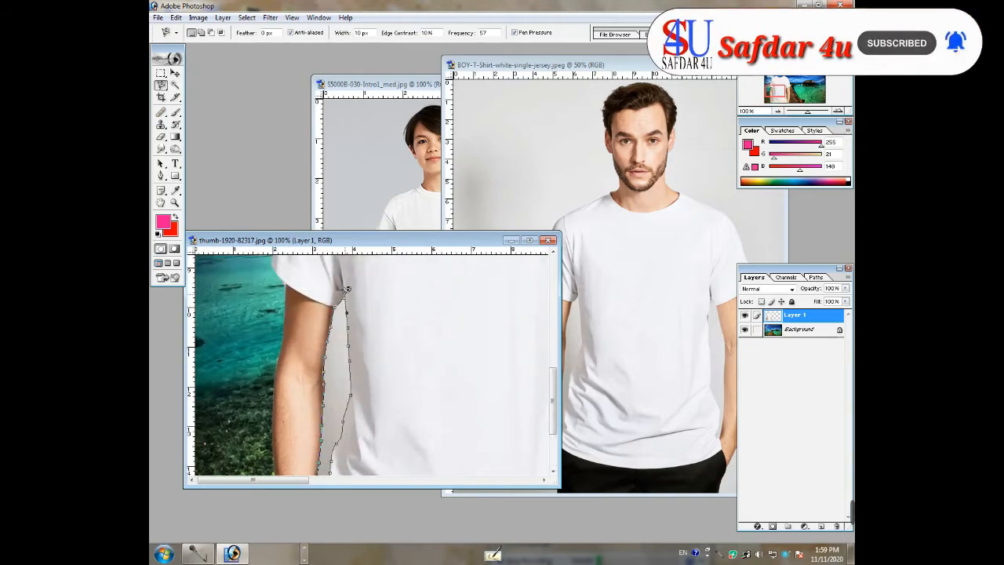
{"action": "left_click", "coordinate": [346, 291]}
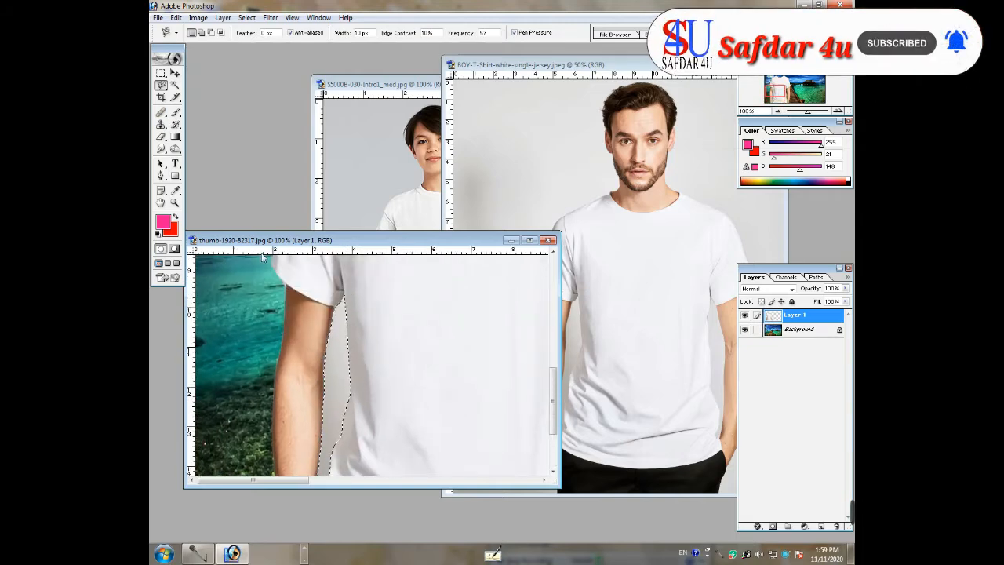
{"action": "key", "text": "Delete"}
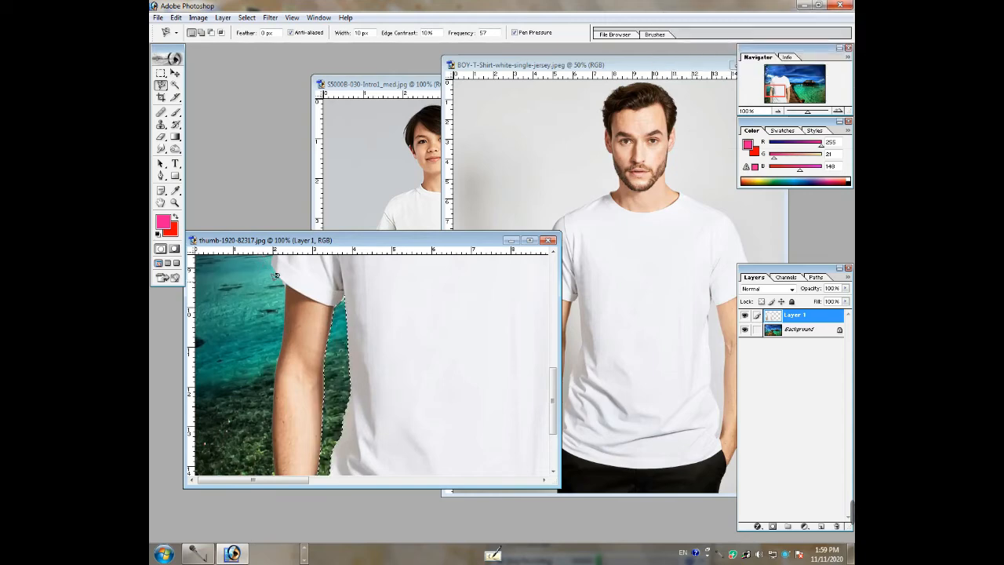
Check the cleaned cut-out against the seascape and deselect everything in the image.
{"action": "left_click", "coordinate": [370, 369], "text": "alt"}
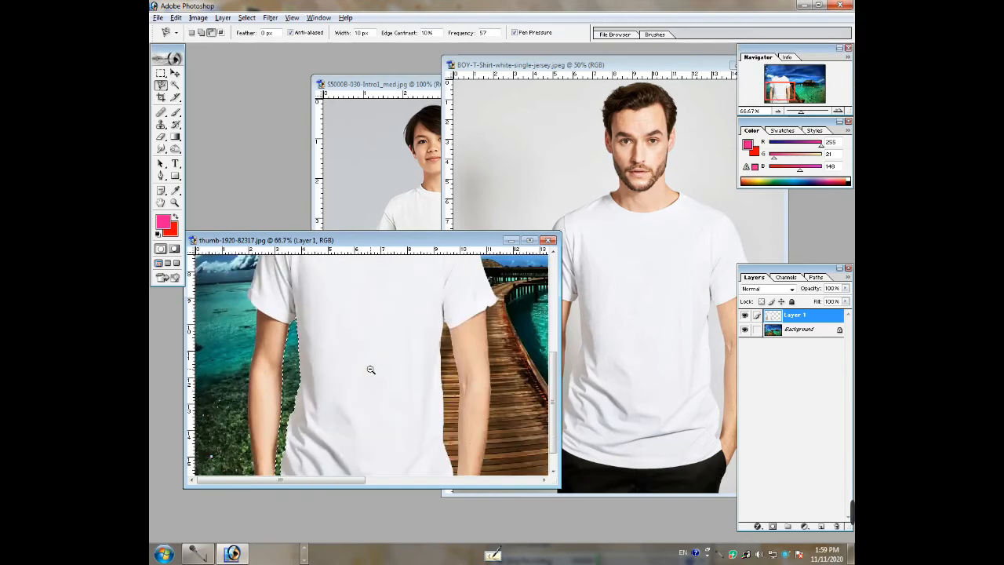
{"action": "left_click", "coordinate": [370, 369], "text": "alt"}
{"action": "left_click", "coordinate": [371, 365], "text": "alt"}
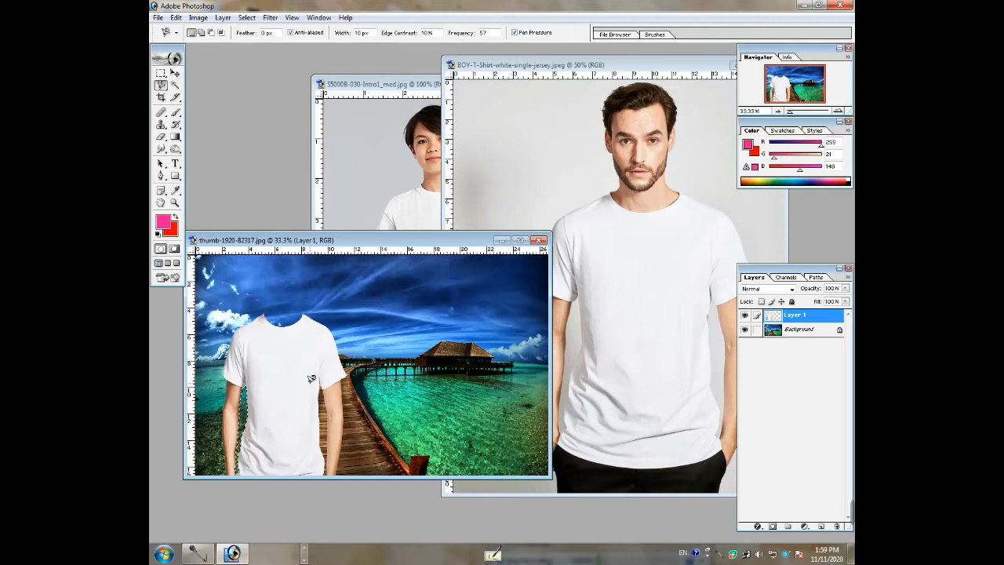
{"action": "left_click", "coordinate": [309, 381]}
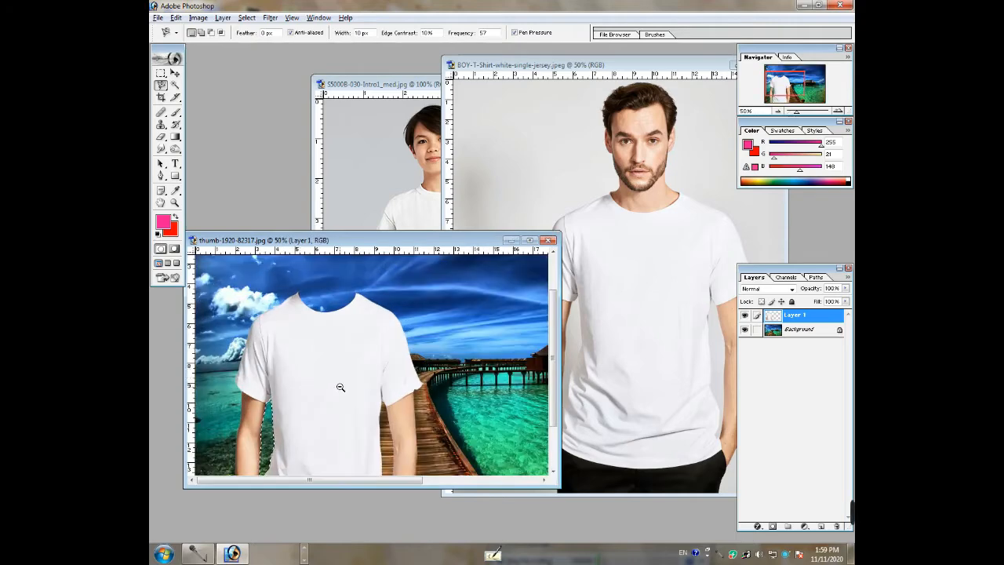
{"action": "left_click", "coordinate": [341, 384], "text": "alt"}
{"action": "left_click", "coordinate": [392, 331]}
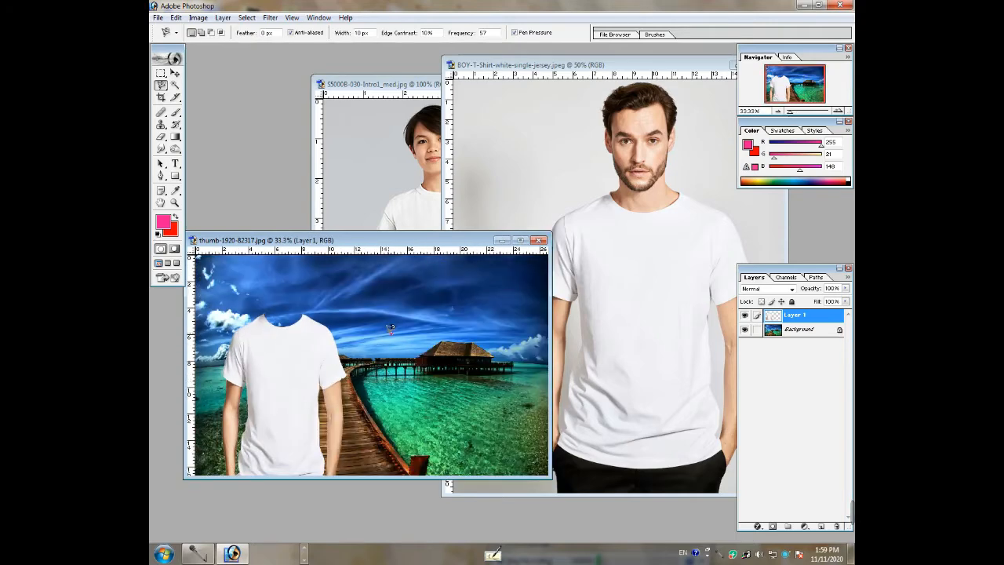
{"action": "double_click", "coordinate": [473, 375]}
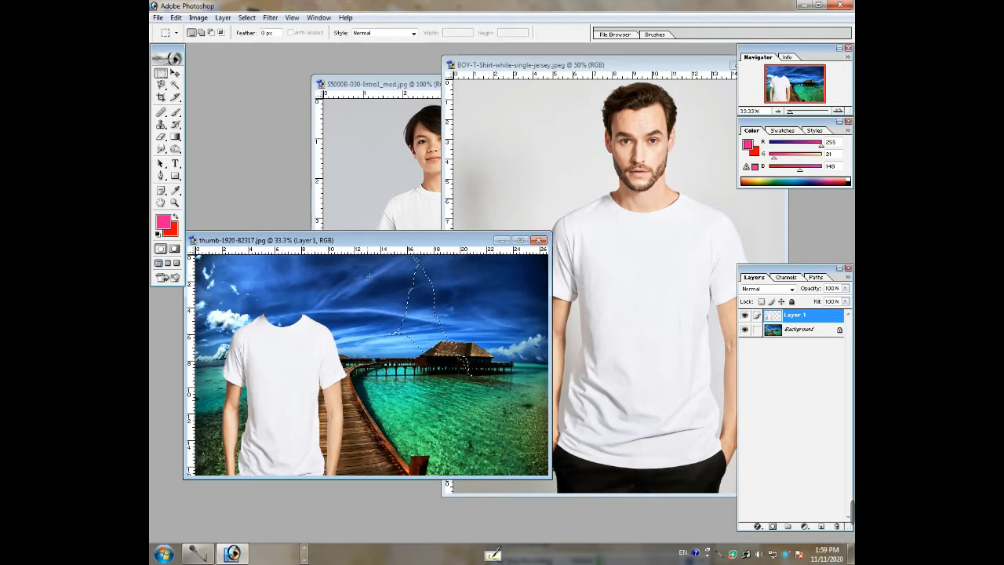
{"action": "key", "text": "ctrl+d"}
{"action": "left_click", "coordinate": [161, 73]}
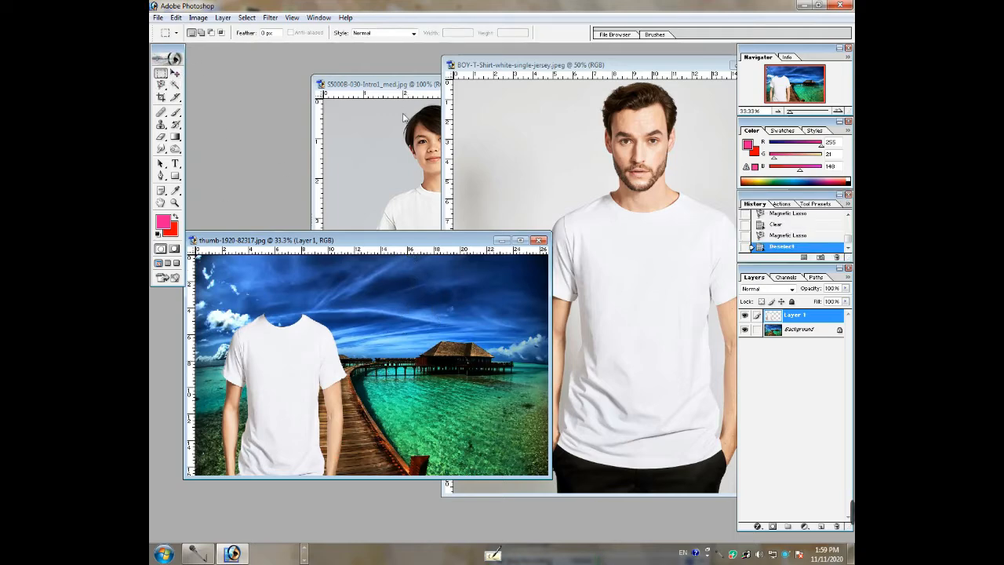
Outline the boy's head down to the T-shirt neckline in S5000B-030-Intro1_med.jpg with the Magnetic Lasso.
{"action": "left_click", "coordinate": [391, 90]}
{"action": "left_click_drag", "start_coordinate": [406, 85], "coordinate": [337, 75]}
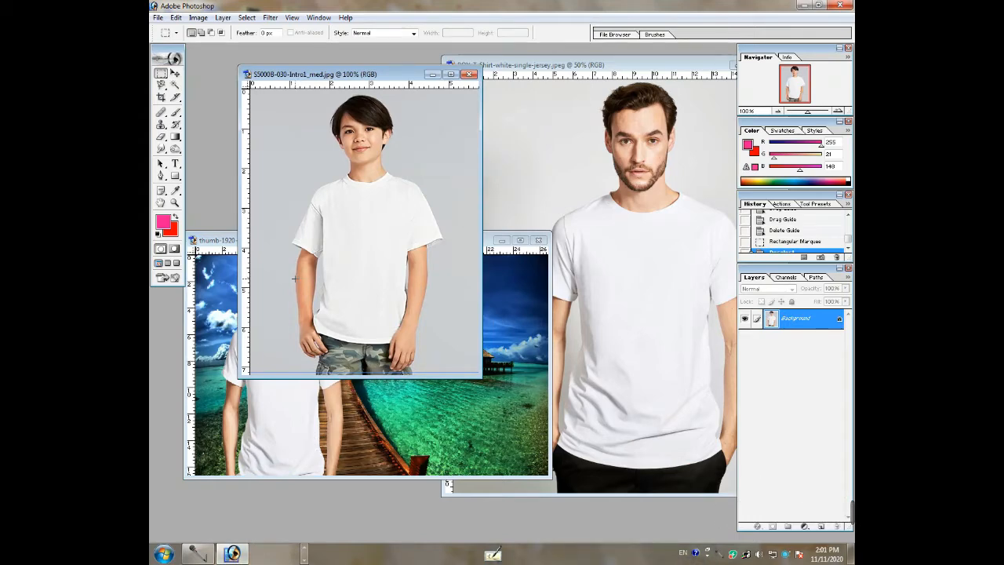
{"action": "left_click", "coordinate": [162, 86]}
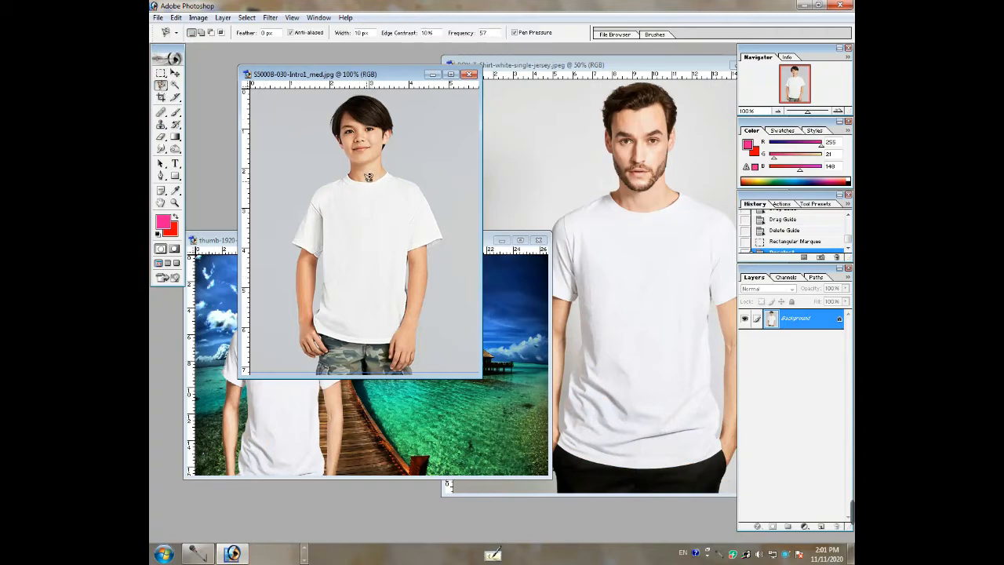
{"action": "double_click", "coordinate": [370, 177]}
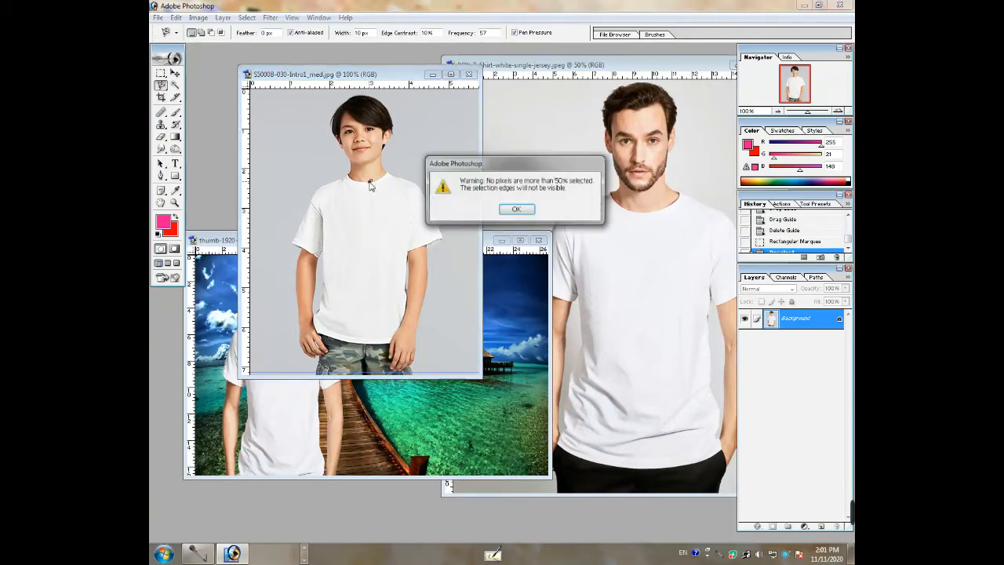
{"action": "left_click", "coordinate": [509, 208]}
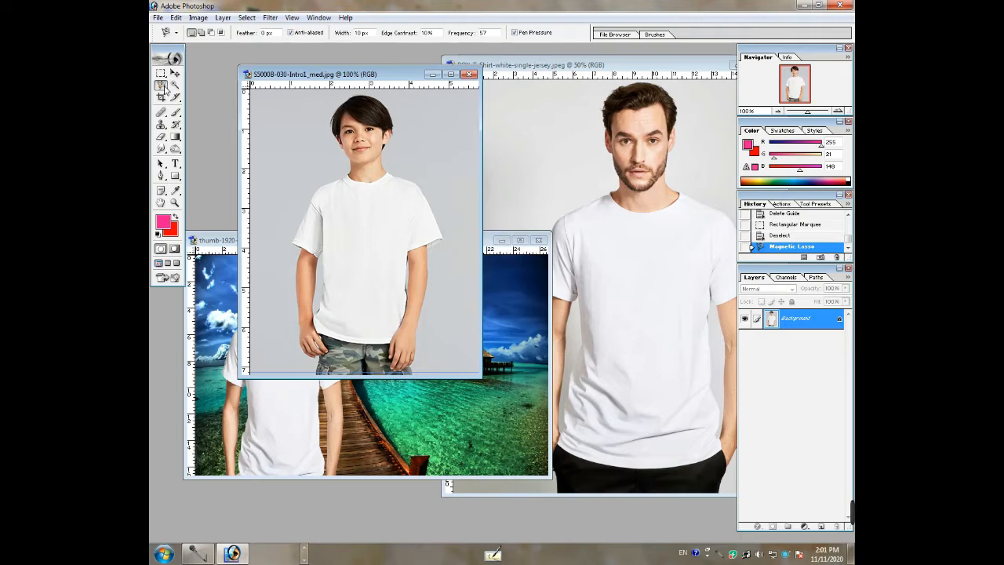
{"action": "left_click", "coordinate": [367, 181]}
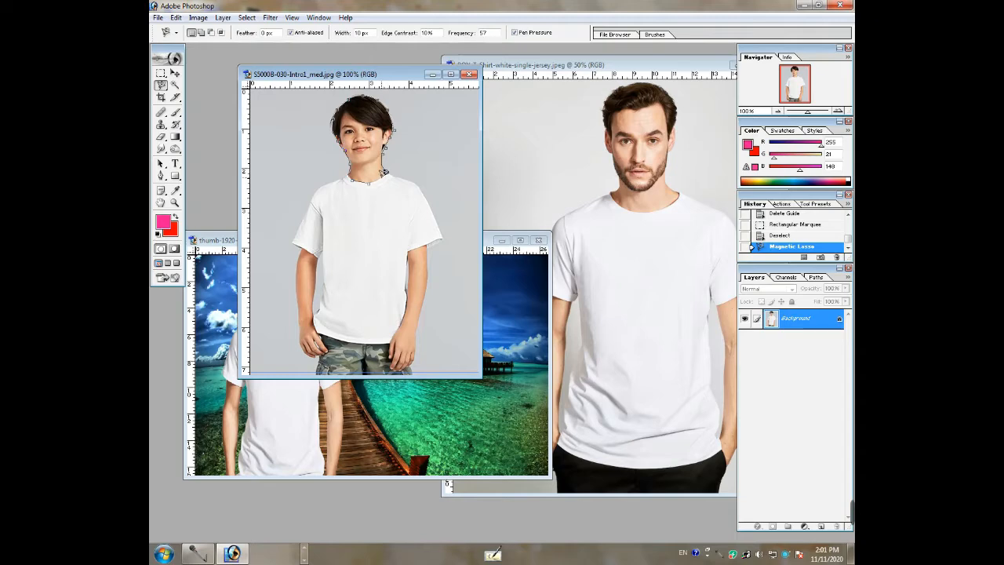
{"action": "double_click", "coordinate": [373, 180]}
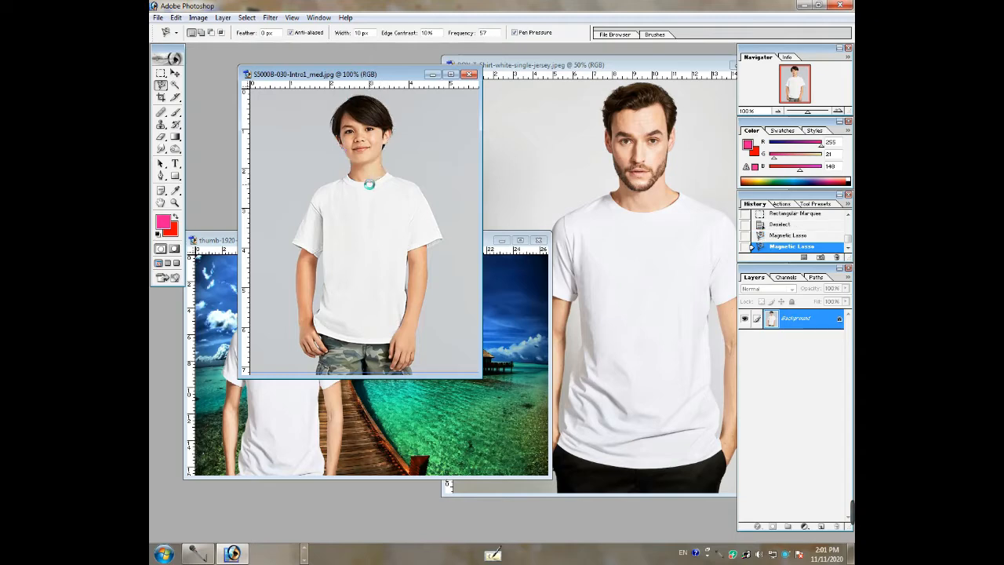
Copy the selected boy's head into thumb-1920-82317.jpg as a new layer above the headless body using the Move tool.
{"action": "left_click", "coordinate": [176, 73]}
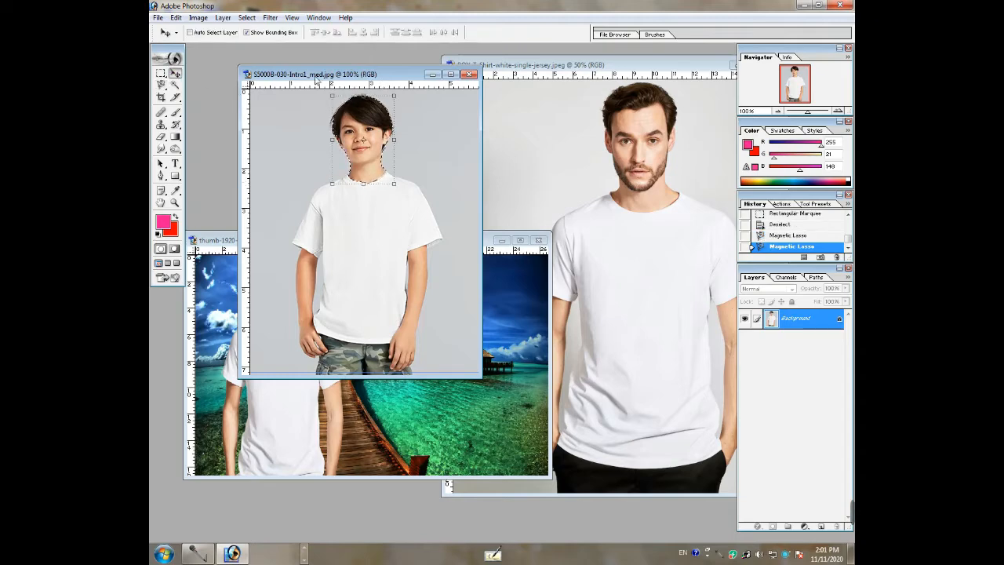
{"action": "left_click_drag", "start_coordinate": [337, 75], "coordinate": [508, 89]}
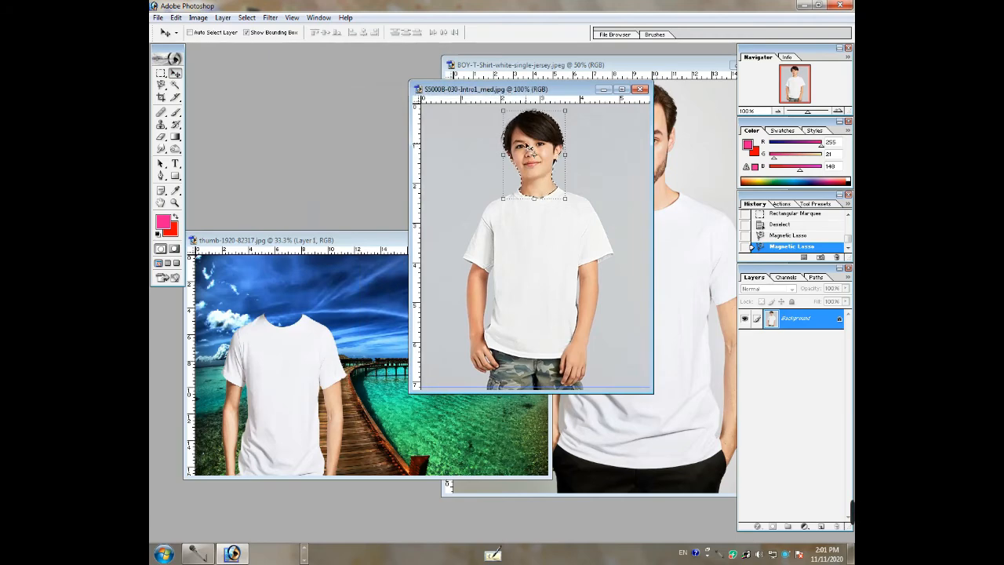
{"action": "left_click_drag", "start_coordinate": [530, 147], "coordinate": [280, 289]}
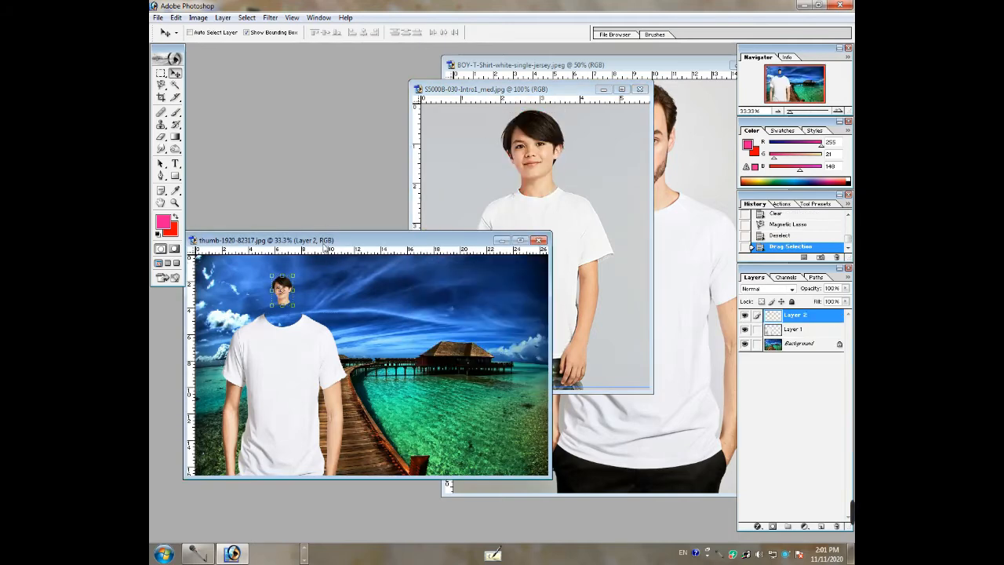
{"action": "left_click_drag", "start_coordinate": [323, 246], "coordinate": [400, 139]}
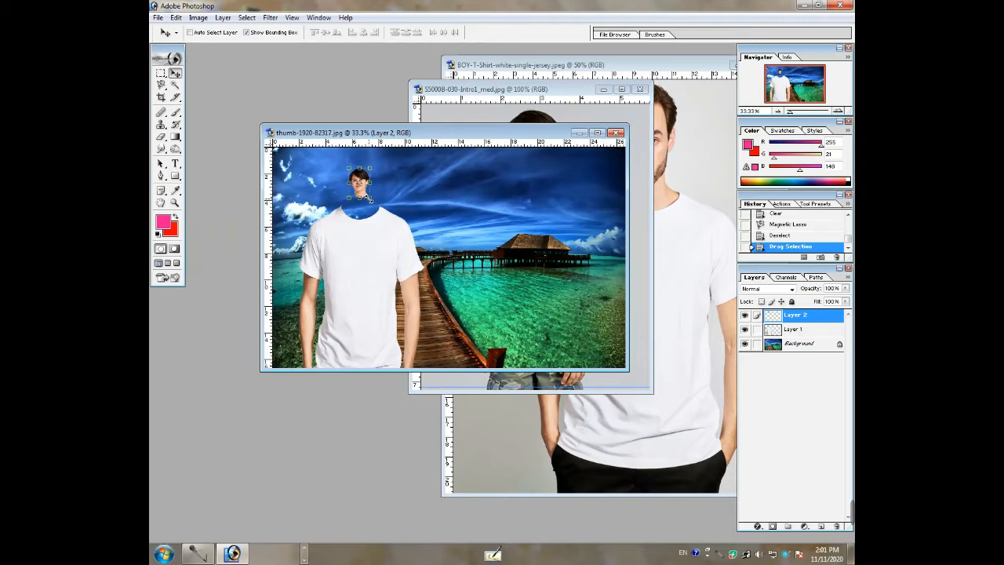
Enlarge the head layer to suit the T-shirt body and move it off the body, beside the hut.
{"action": "left_click_drag", "start_coordinate": [369, 198], "coordinate": [365, 255]}
{"action": "key", "text": "Return"}
{"action": "left_click_drag", "start_coordinate": [316, 160], "coordinate": [361, 213]}
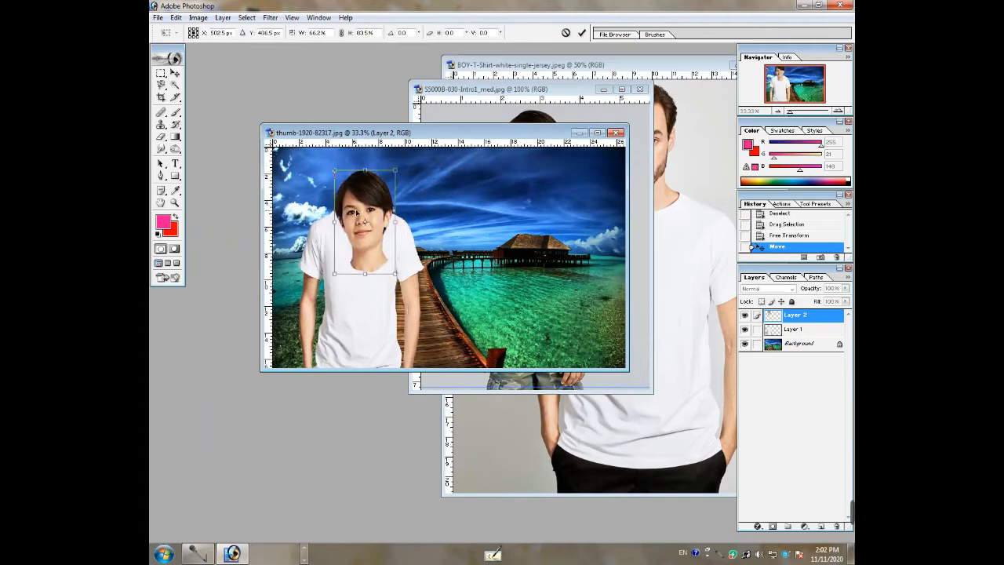
{"action": "left_click_drag", "start_coordinate": [332, 169], "coordinate": [444, 213]}
{"action": "key", "text": "Return"}
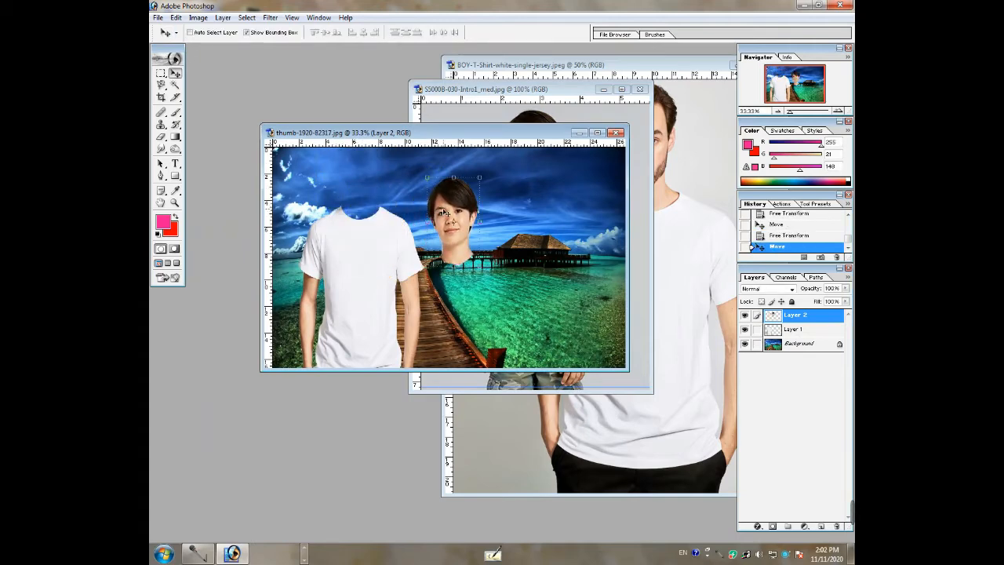
Delete the head layer and the T-shirt body layer from thumb-1920-82317.jpg, leaving only the seascape background.
{"action": "right_click", "coordinate": [444, 211]}
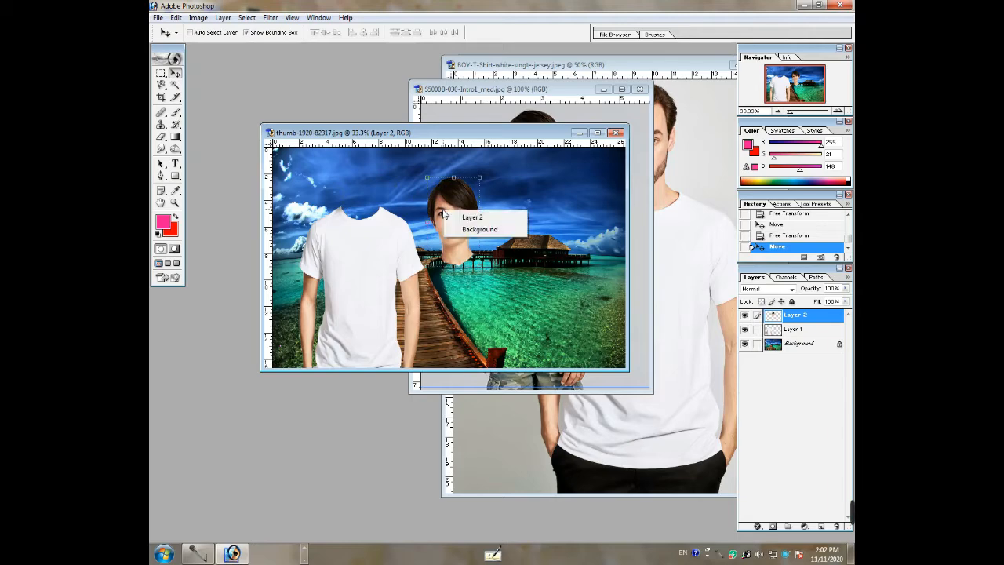
{"action": "left_click", "coordinate": [219, 22]}
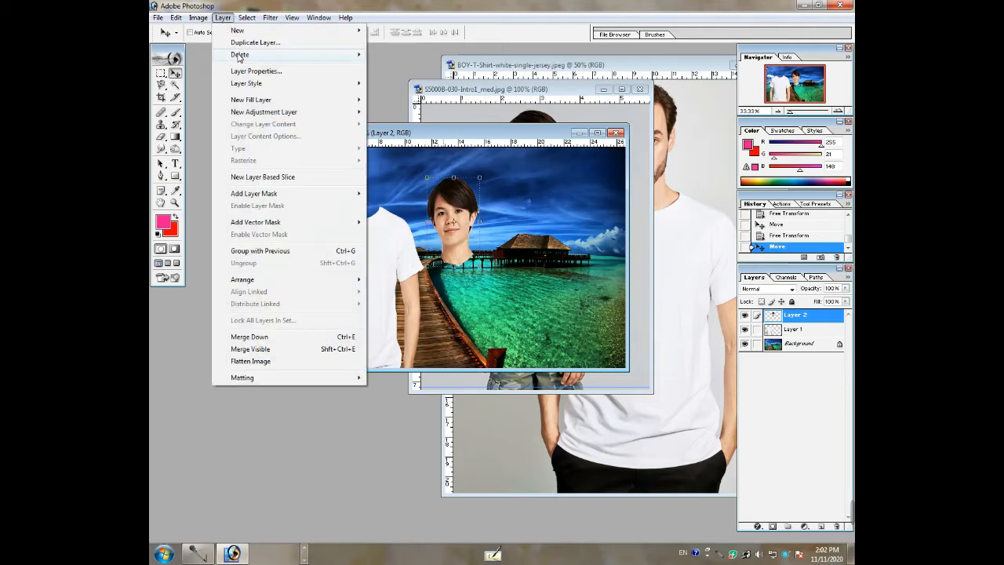
{"action": "mouse_move", "coordinate": [251, 54]}
{"action": "left_click", "coordinate": [384, 55]}
{"action": "left_click", "coordinate": [482, 208]}
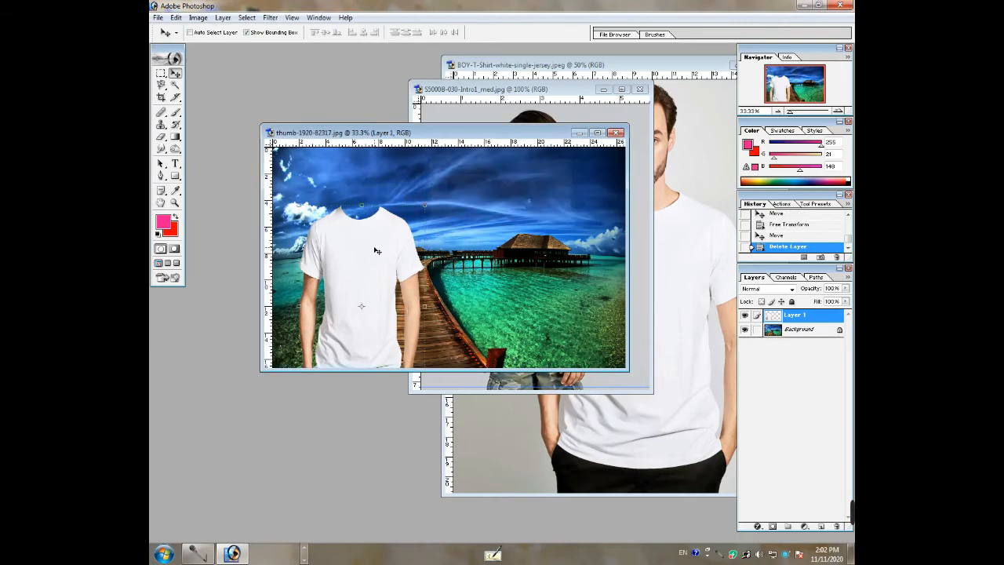
{"action": "left_click", "coordinate": [223, 17]}
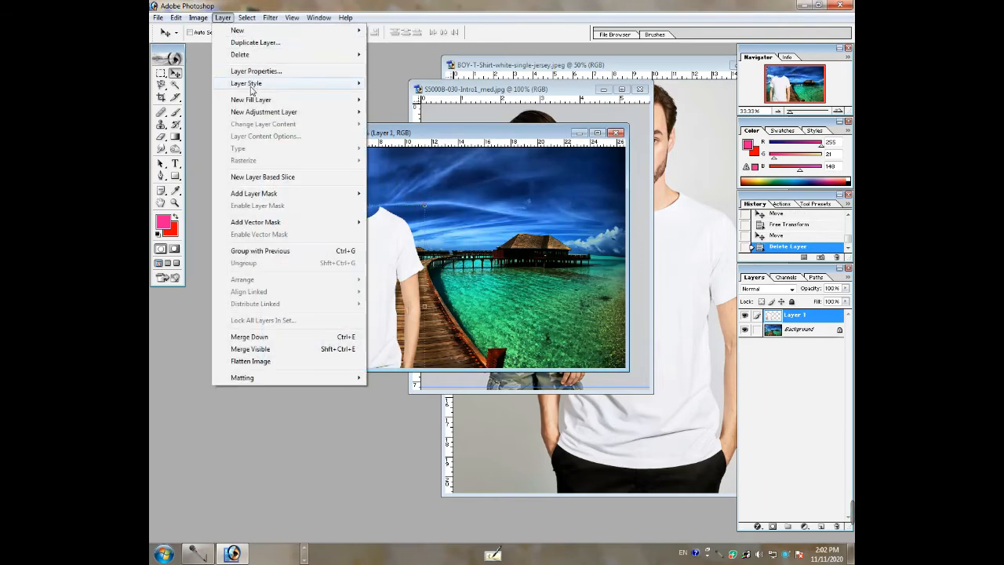
{"action": "mouse_move", "coordinate": [251, 54]}
{"action": "left_click", "coordinate": [392, 56]}
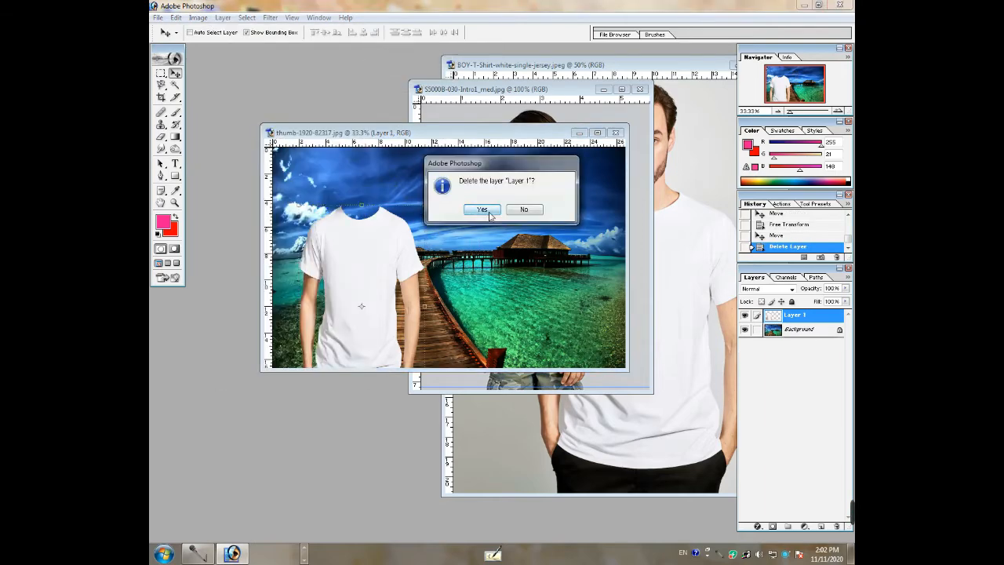
{"action": "left_click", "coordinate": [485, 210]}
Create a white 4 x 6 inch RGB document at 300 pixels/inch and copy the seascape into it as a new layer.
{"action": "key", "text": "ctrl+n"}
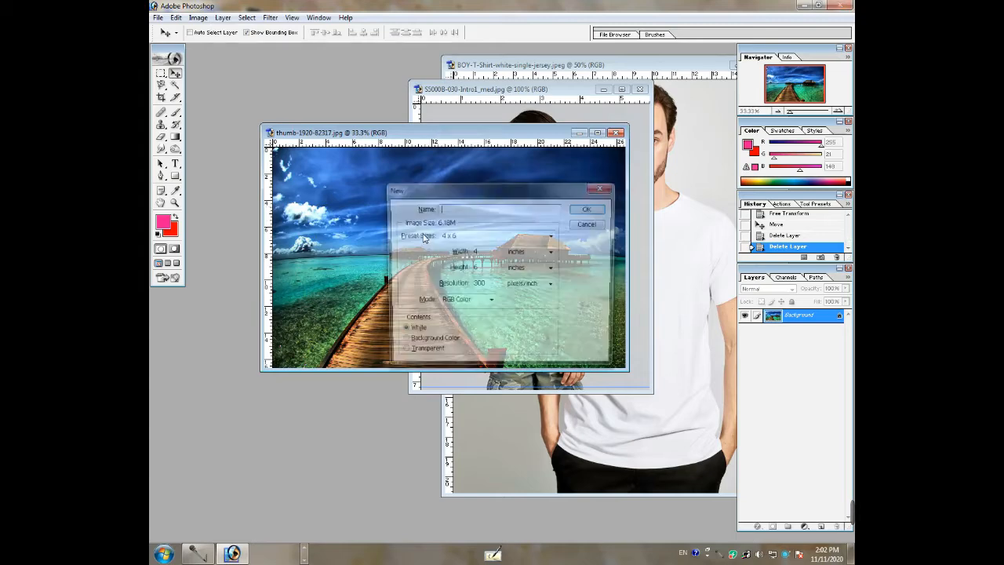
{"action": "key", "text": "Return"}
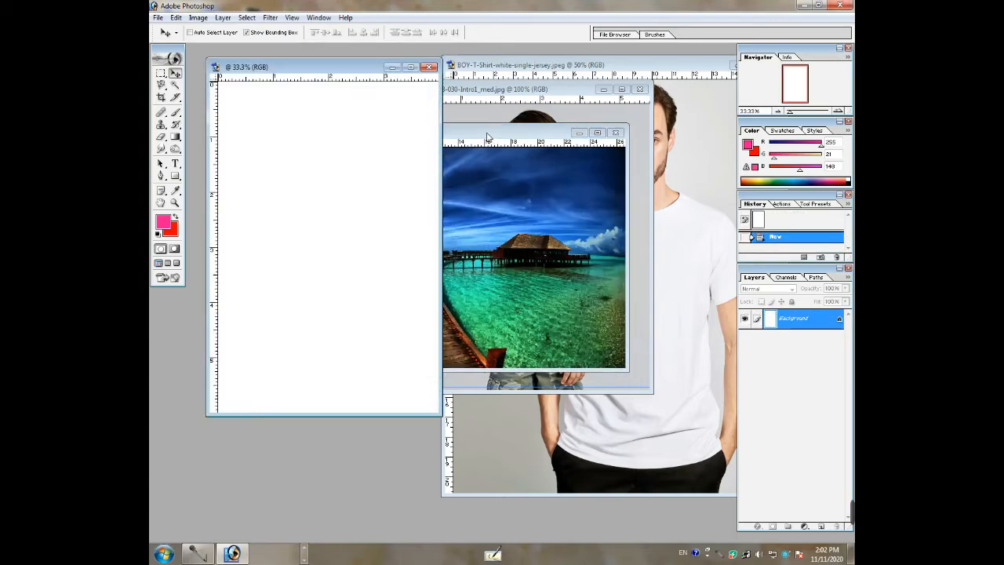
{"action": "left_click_drag", "start_coordinate": [487, 137], "coordinate": [290, 121]}
{"action": "left_click", "coordinate": [161, 73]}
{"action": "left_click", "coordinate": [175, 73]}
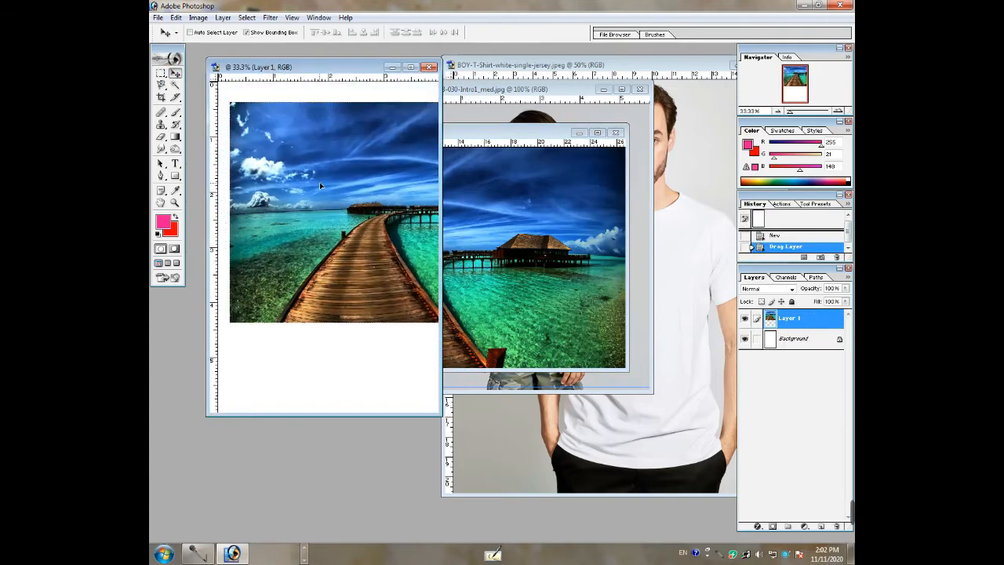
Align the seascape layer with the canvas's upper corner and stretch it to fill the whole 4 x 6 inch document.
{"action": "left_click_drag", "start_coordinate": [320, 185], "coordinate": [317, 186]}
{"action": "left_click_drag", "start_coordinate": [226, 102], "coordinate": [312, 116]}
{"action": "left_click_drag", "start_coordinate": [366, 175], "coordinate": [272, 140]}
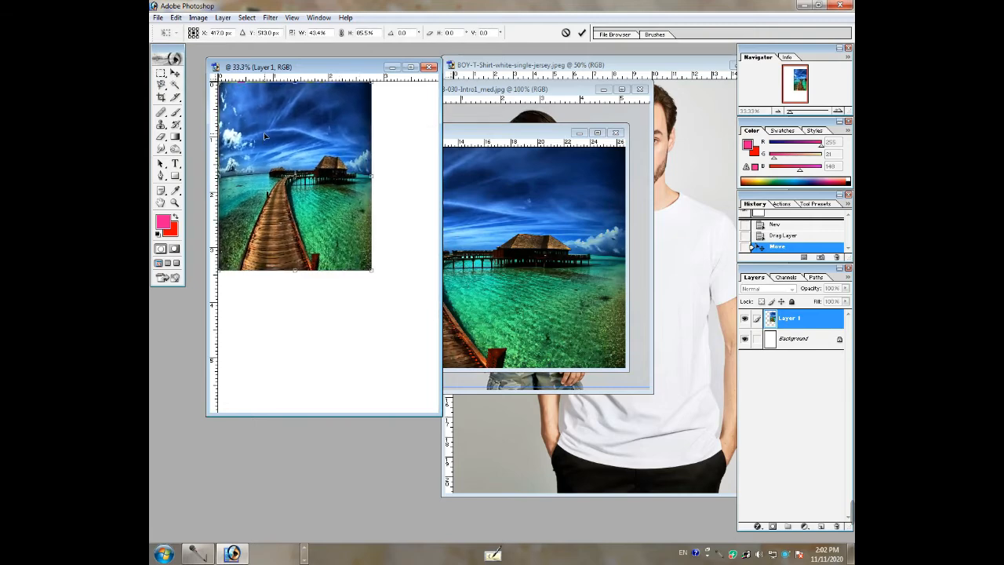
{"action": "key", "text": "Return"}
{"action": "left_click_drag", "start_coordinate": [374, 273], "coordinate": [439, 413]}
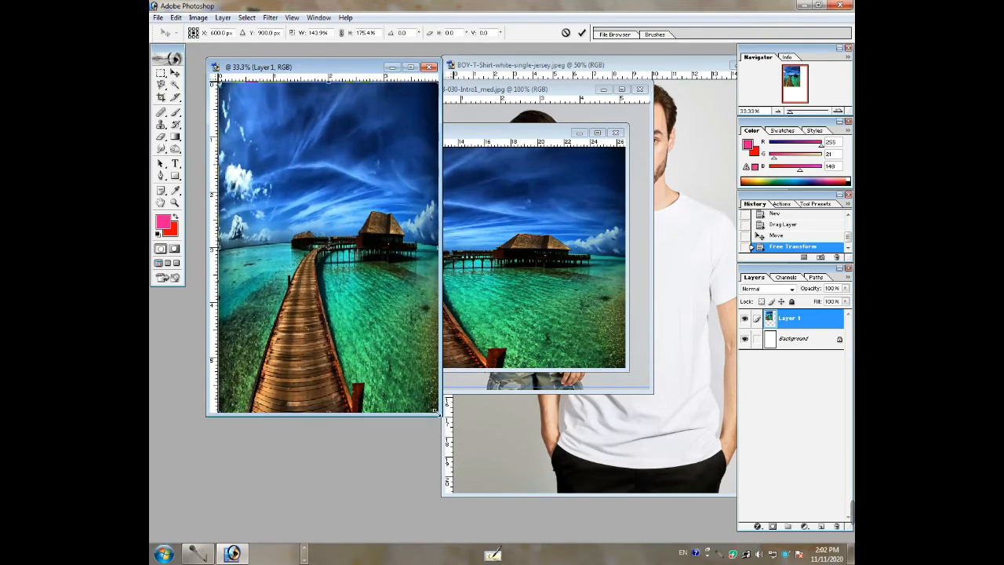
{"action": "key", "text": "Return"}
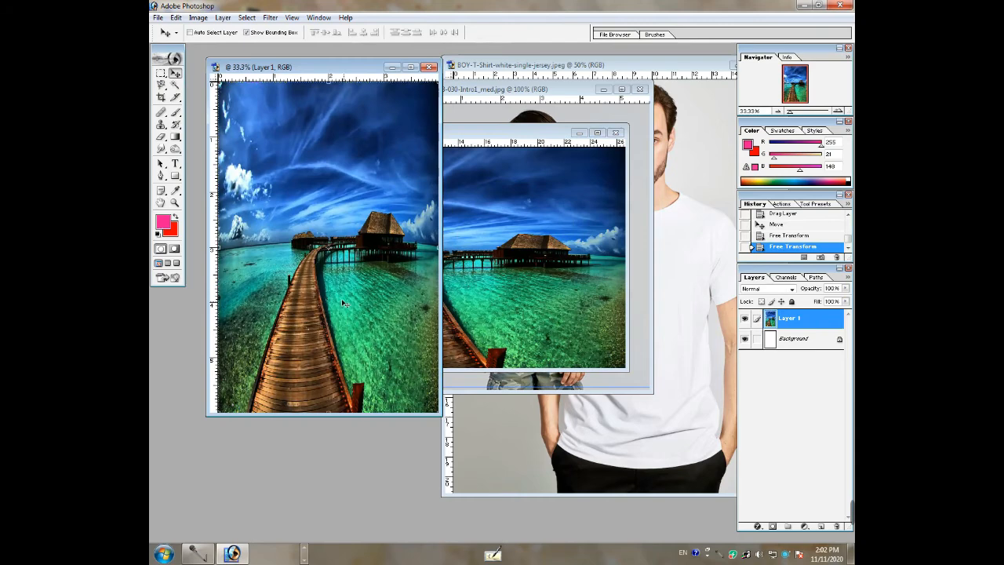
Close thumb-1920-82317.jpg without saving its changes.
{"action": "left_click", "coordinate": [540, 140]}
{"action": "left_click", "coordinate": [616, 133]}
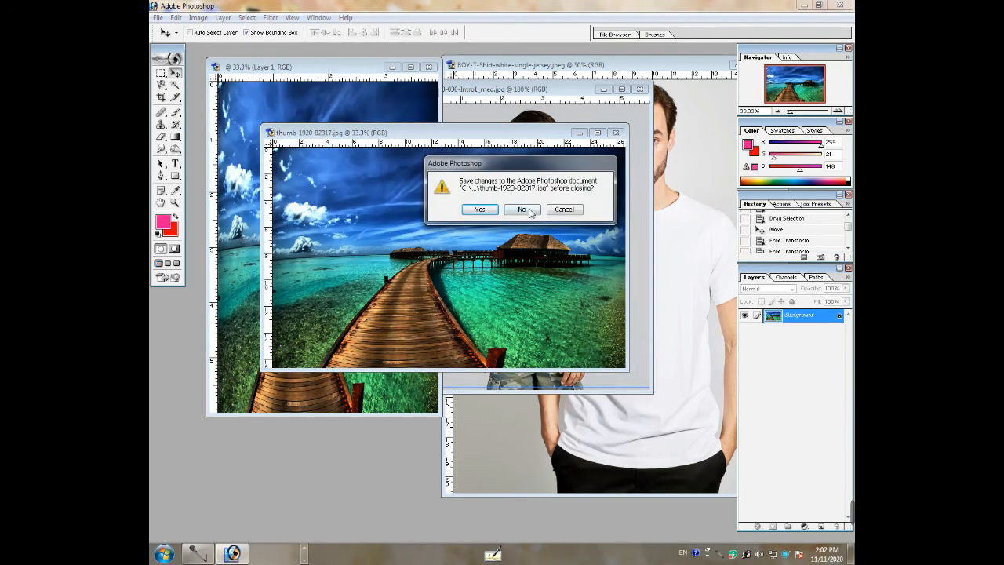
{"action": "left_click", "coordinate": [521, 210]}
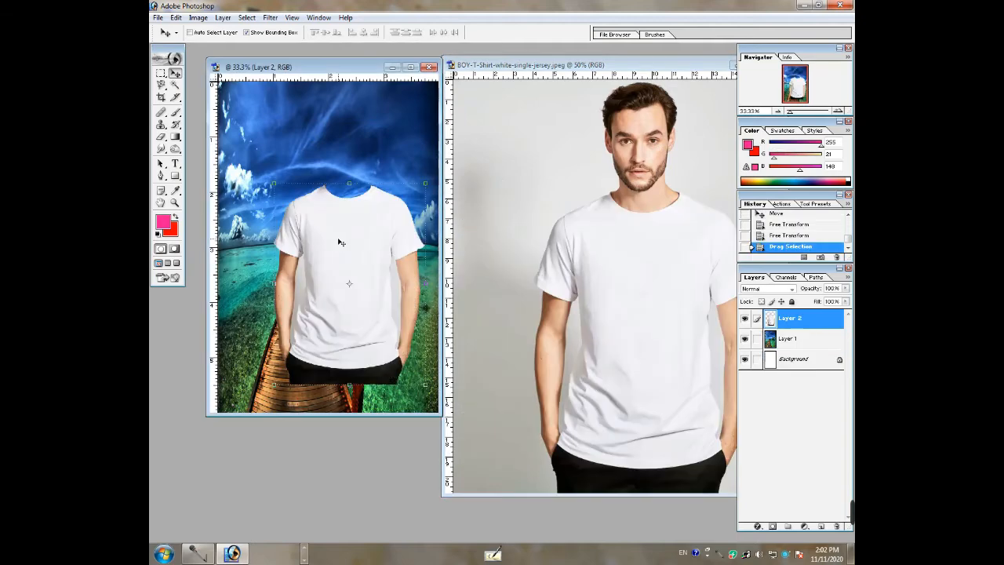
Move the T-shirt body layer down to the canvas's lower edge and enlarge it across the seascape.
{"action": "left_click_drag", "start_coordinate": [340, 245], "coordinate": [312, 243]}
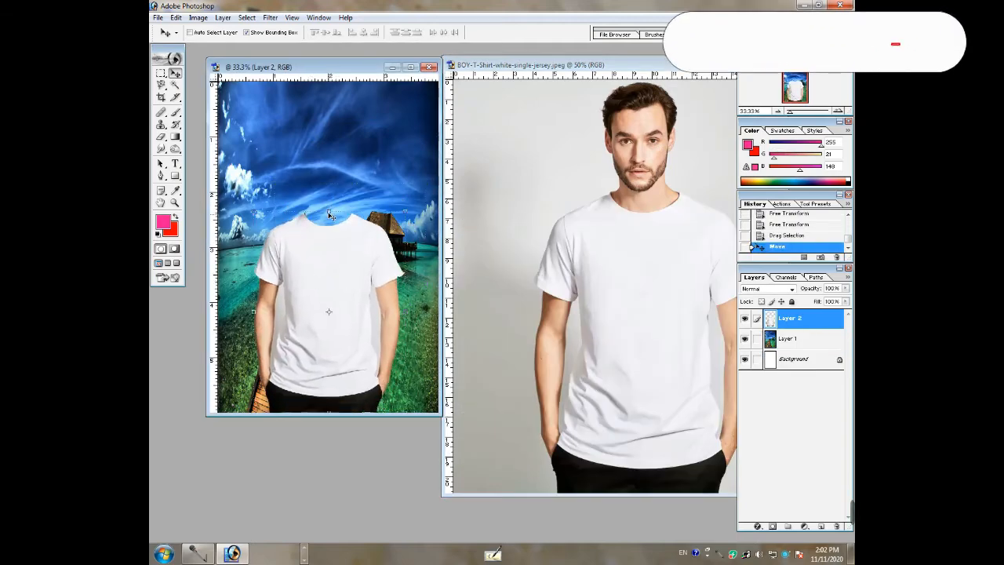
{"action": "left_click_drag", "start_coordinate": [328, 210], "coordinate": [330, 180]}
{"action": "left_click_drag", "start_coordinate": [253, 180], "coordinate": [245, 183]}
{"action": "left_click_drag", "start_coordinate": [303, 228], "coordinate": [282, 229]}
{"action": "key", "text": "Return"}
Copy the boy's cut-out head into the seascape document, enlarge it to suit the body, and position it over the collar.
{"action": "left_click", "coordinate": [574, 70]}
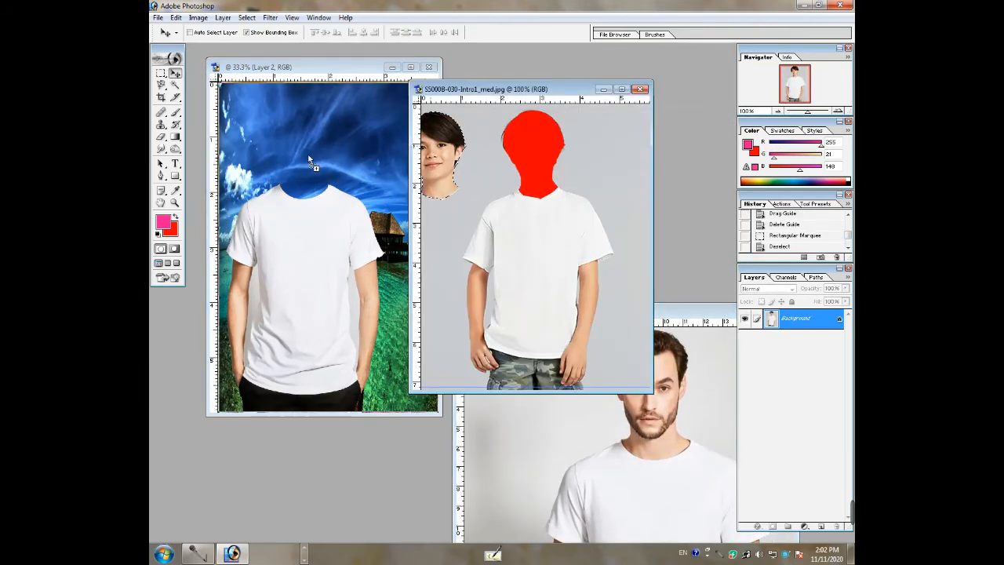
{"action": "left_click_drag", "start_coordinate": [310, 161], "coordinate": [259, 99]}
{"action": "key", "text": "Return"}
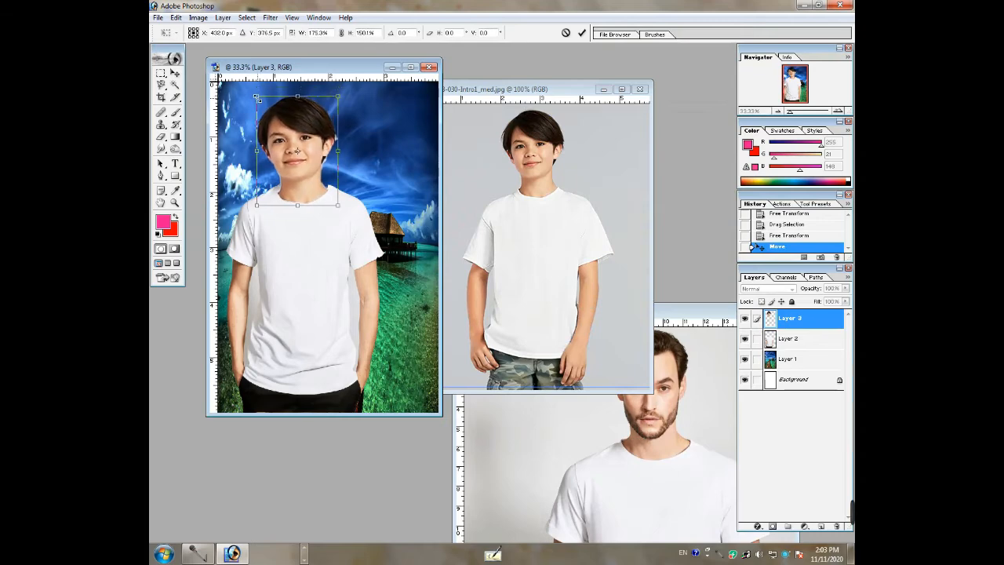
{"action": "key", "text": "Return"}
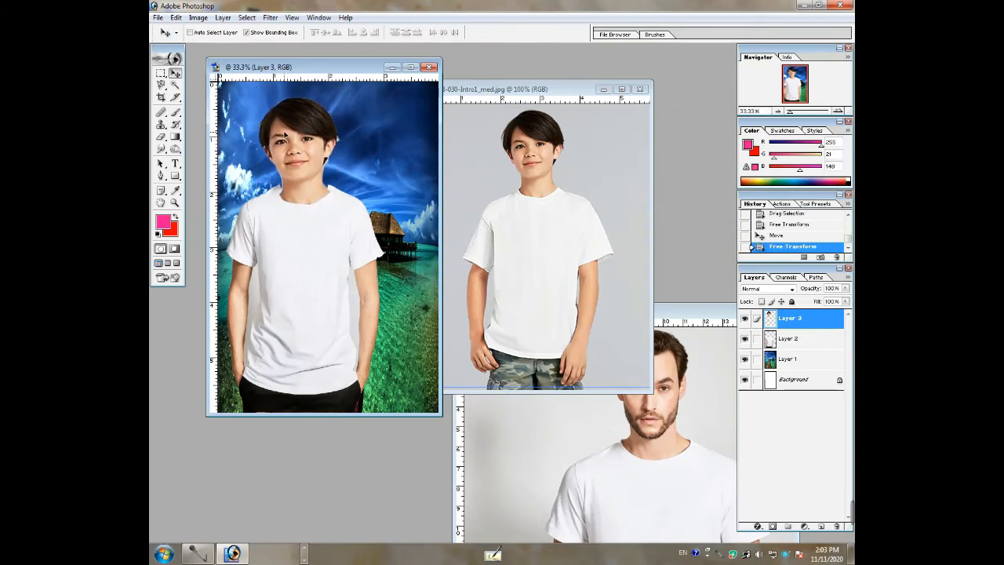
{"action": "left_click_drag", "start_coordinate": [285, 135], "coordinate": [287, 138]}
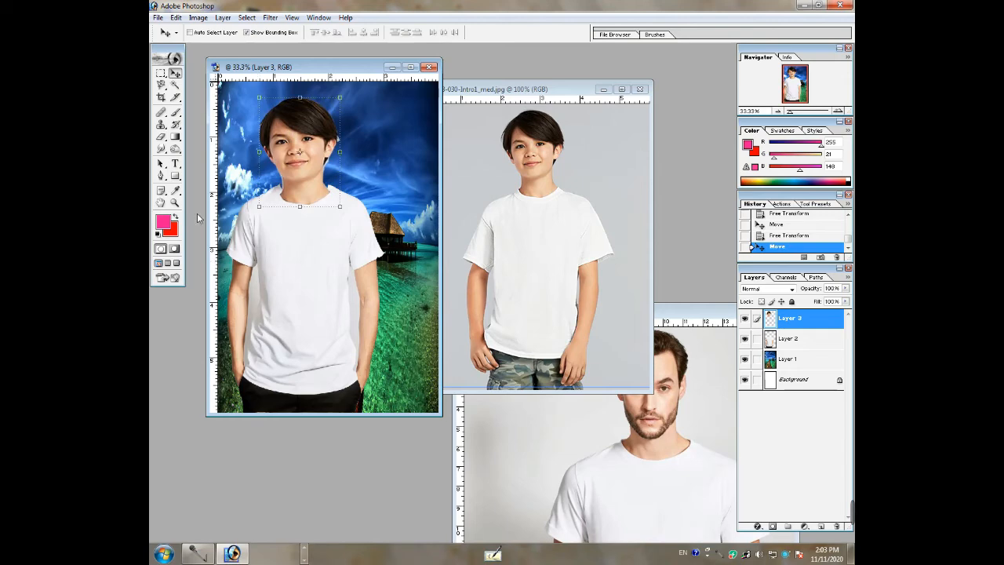
Bring up the on-screen keyboard and shift the head layer through the stack, leaving it directly beneath the T-shirt body layer.
{"action": "left_click", "coordinate": [153, 128]}
{"action": "left_click_drag", "start_coordinate": [472, 126], "coordinate": [575, 184]}
{"action": "key", "text": "ctrl"}
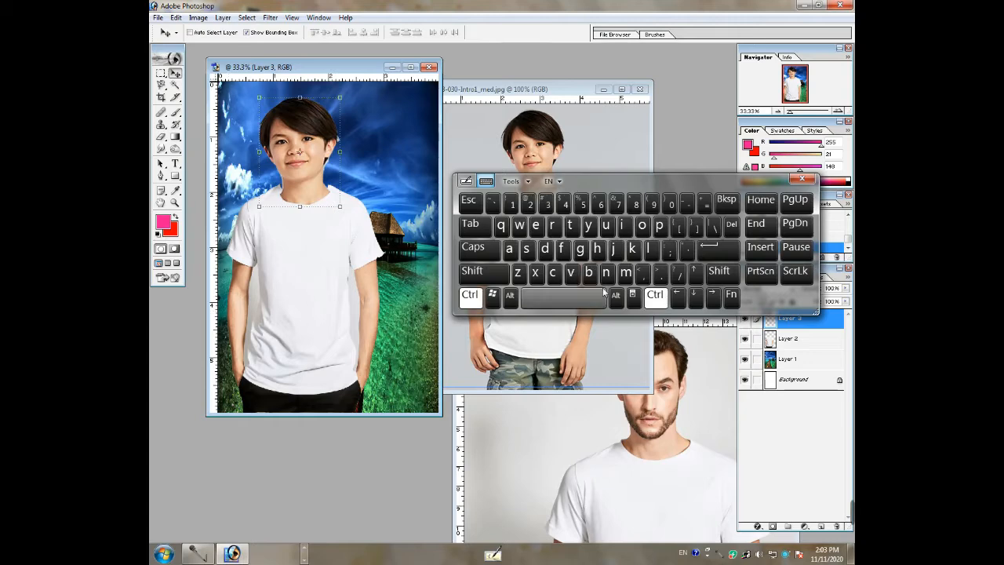
{"action": "key", "text": "alt"}
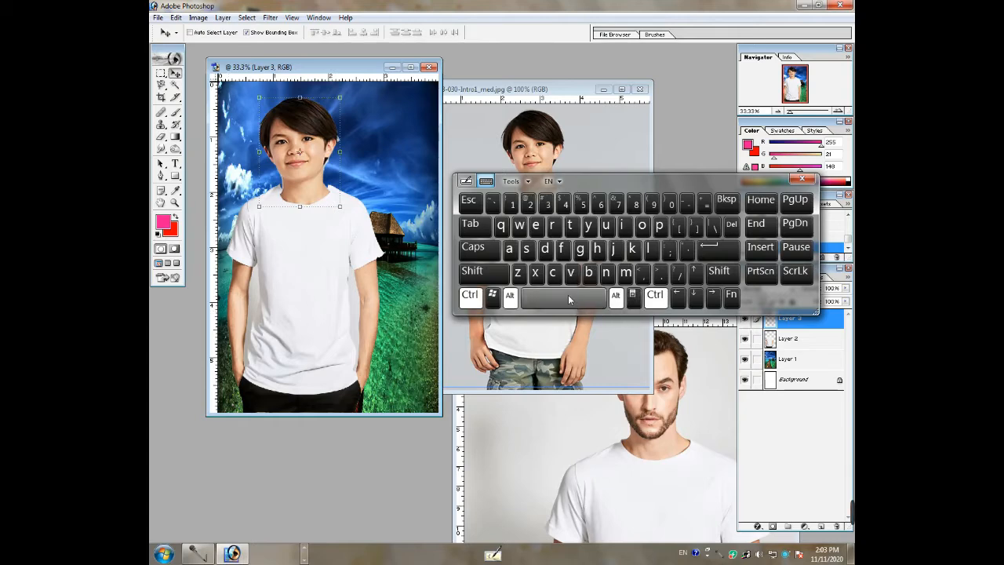
{"action": "left_click", "coordinate": [680, 232]}
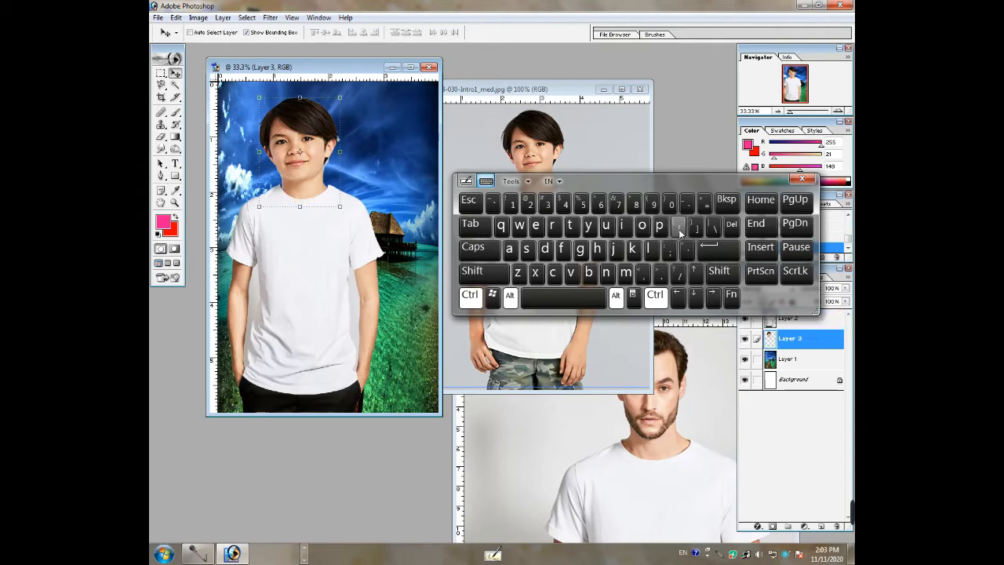
{"action": "left_click", "coordinate": [680, 229]}
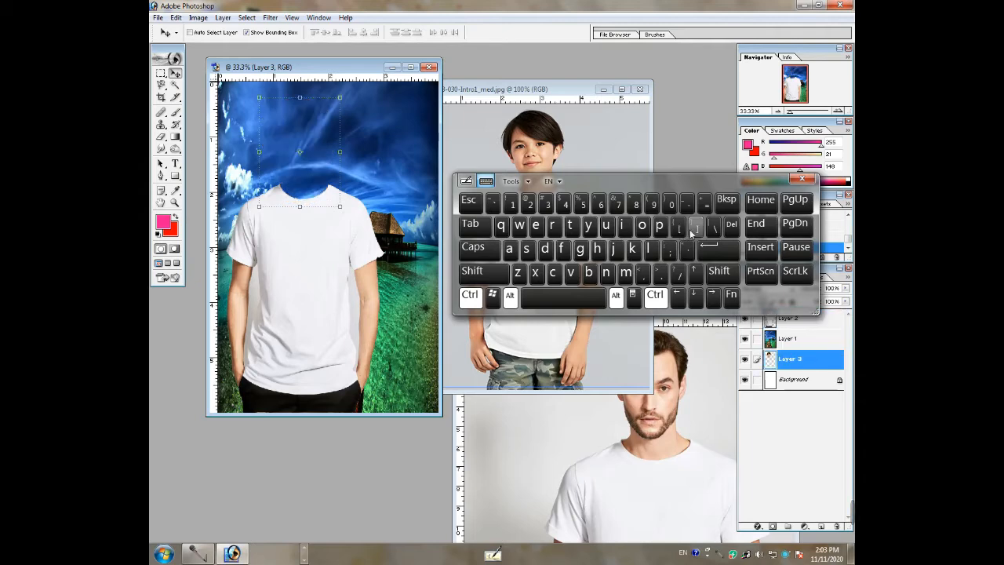
{"action": "left_click", "coordinate": [698, 234]}
{"action": "left_click", "coordinate": [698, 234]}
{"action": "left_click", "coordinate": [680, 230]}
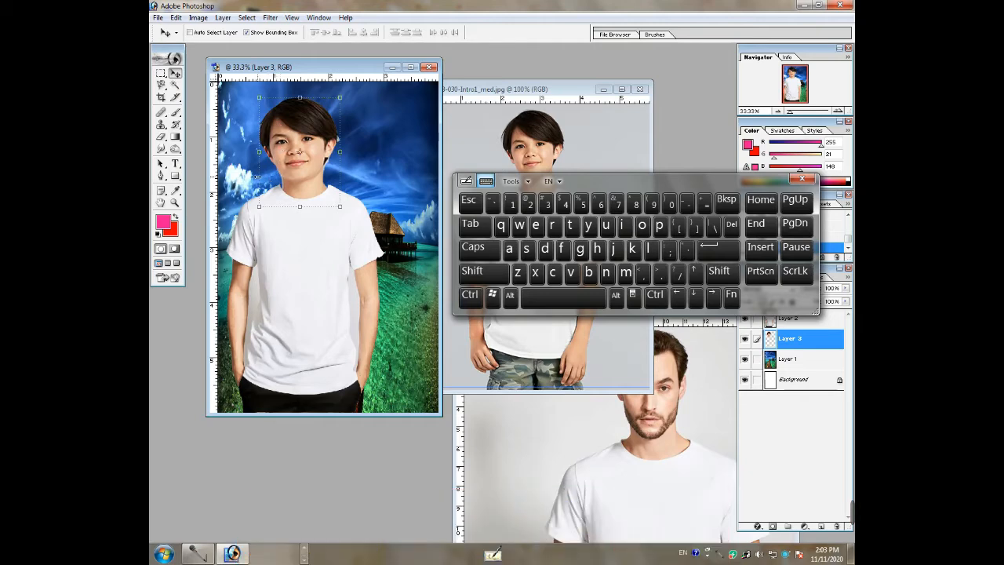
Transform the head layer, nudging it down into the collar and reducing it to a narrower, slightly shorter size.
{"action": "key", "text": "ctrl+t"}
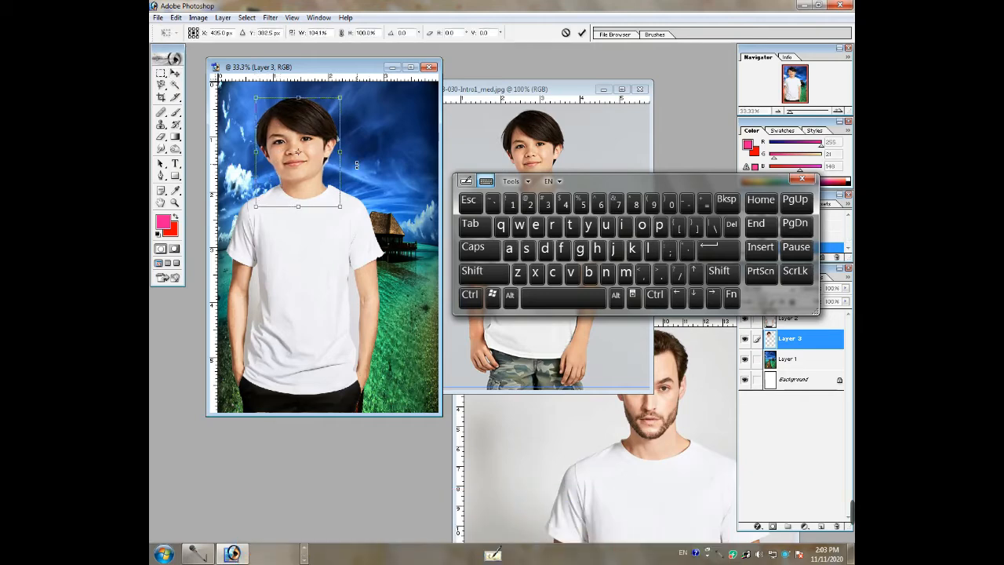
{"action": "left_click_drag", "start_coordinate": [340, 153], "coordinate": [344, 152]}
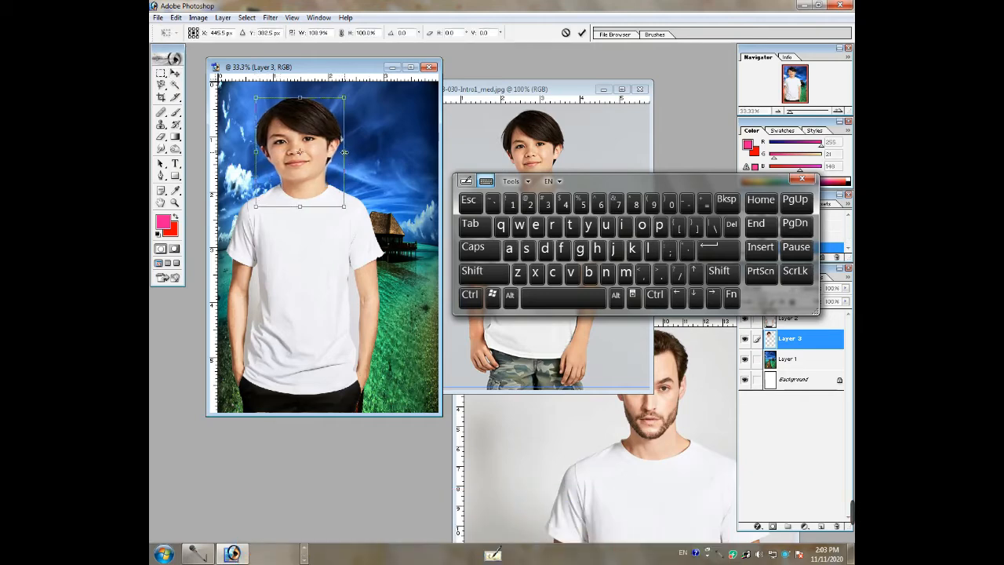
{"action": "key", "text": "Down"}
{"action": "key", "text": "Down"}
{"action": "key", "text": "Down"}
{"action": "key", "text": "Down"}
{"action": "key", "text": "Down"}
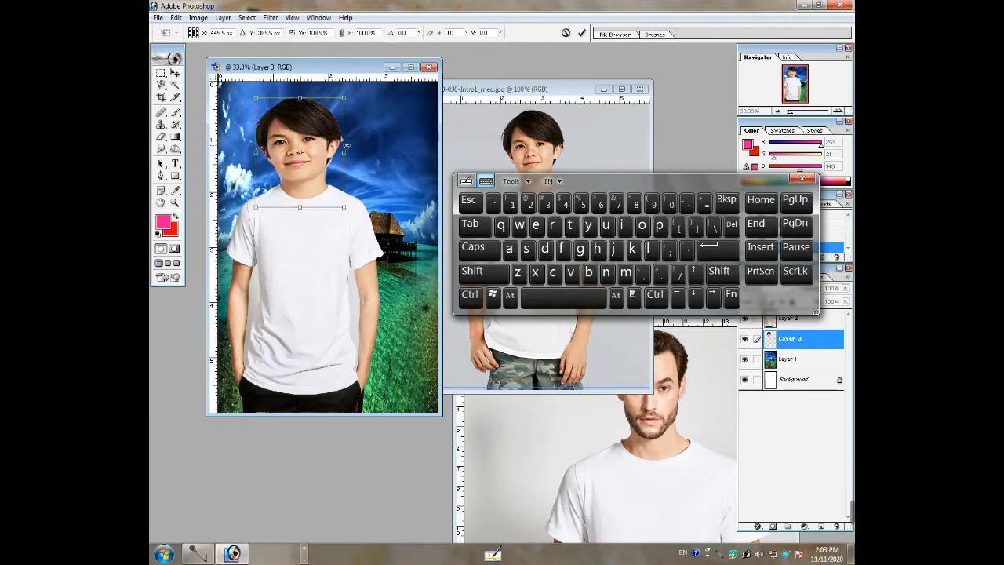
{"action": "key", "text": "Left"}
{"action": "key", "text": "Right"}
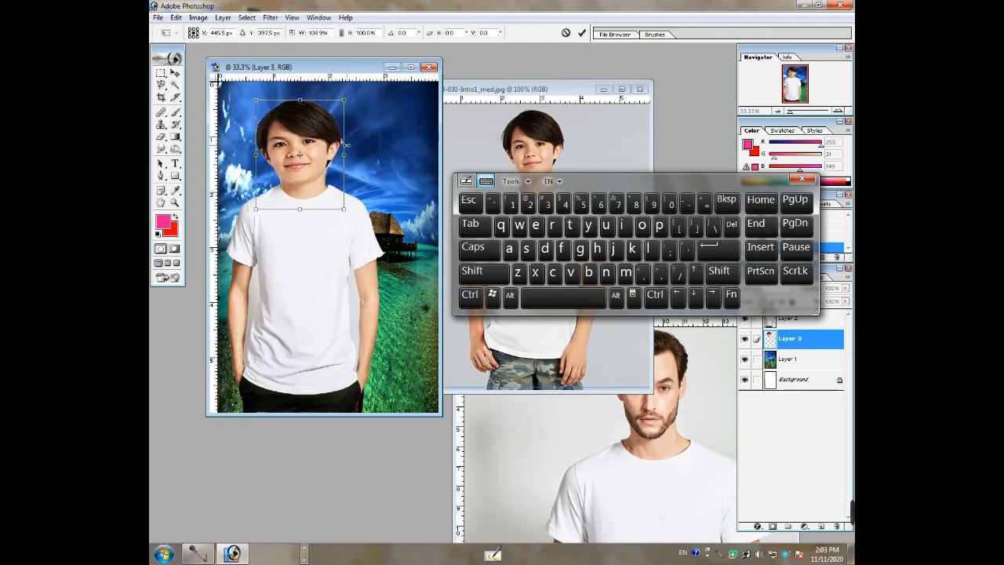
{"action": "key", "text": "Down"}
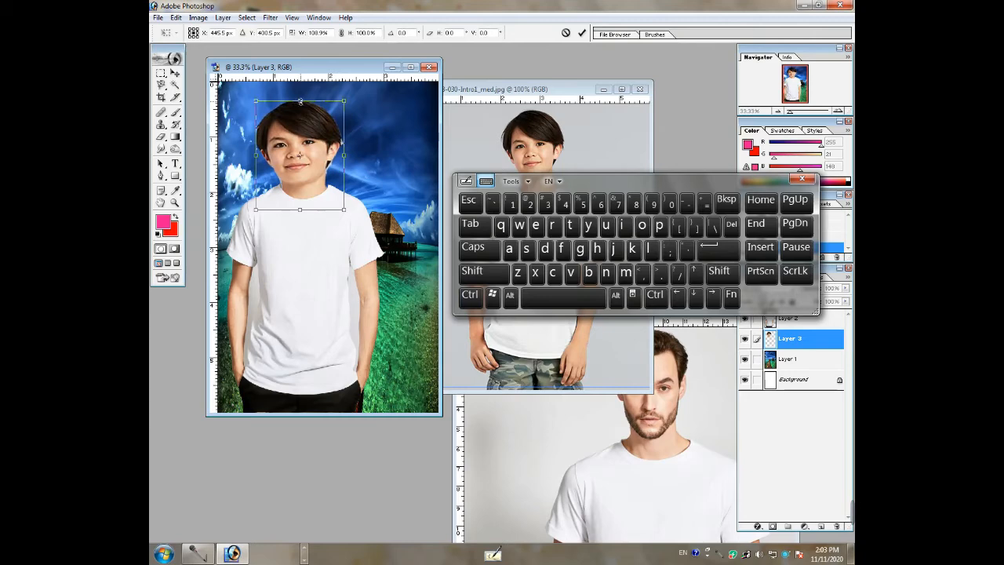
{"action": "left_click_drag", "start_coordinate": [300, 101], "coordinate": [268, 103]}
{"action": "double_click", "coordinate": [294, 133]}
Select Layer 2, the T-shirt body, and scale it down to about 85% width and 95% height.
{"action": "right_click", "coordinate": [268, 212]}
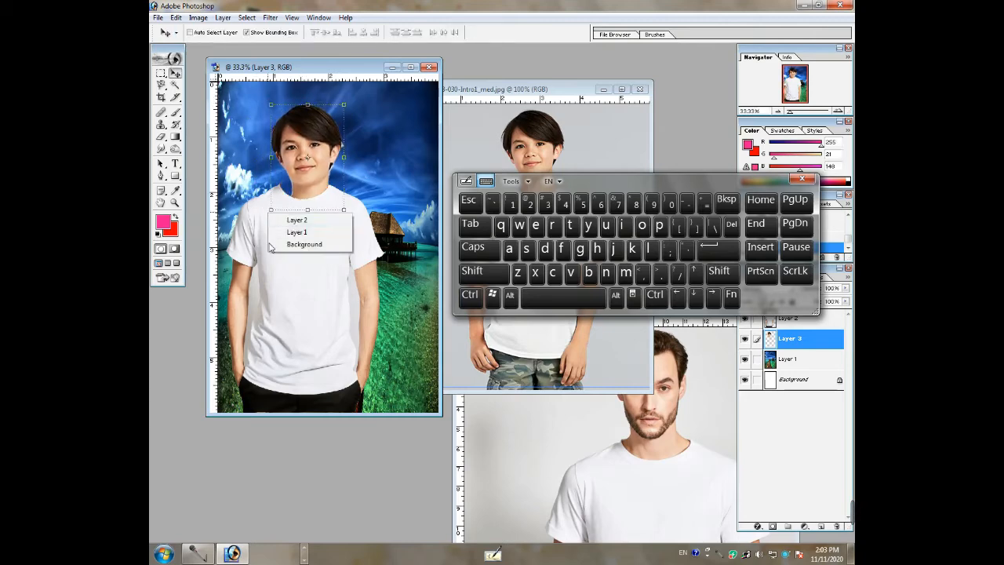
{"action": "left_click", "coordinate": [292, 220]}
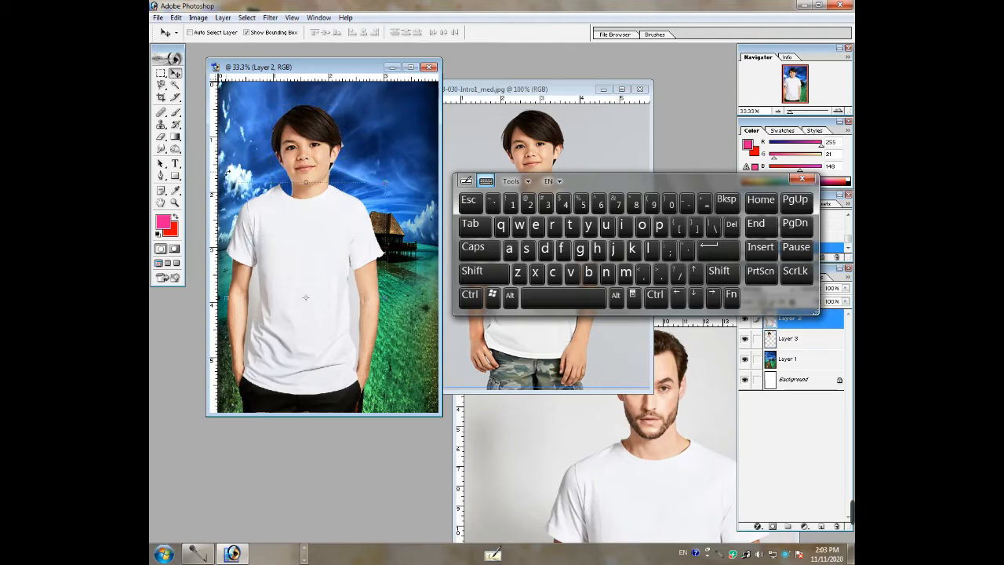
{"action": "left_click_drag", "start_coordinate": [227, 183], "coordinate": [250, 194]}
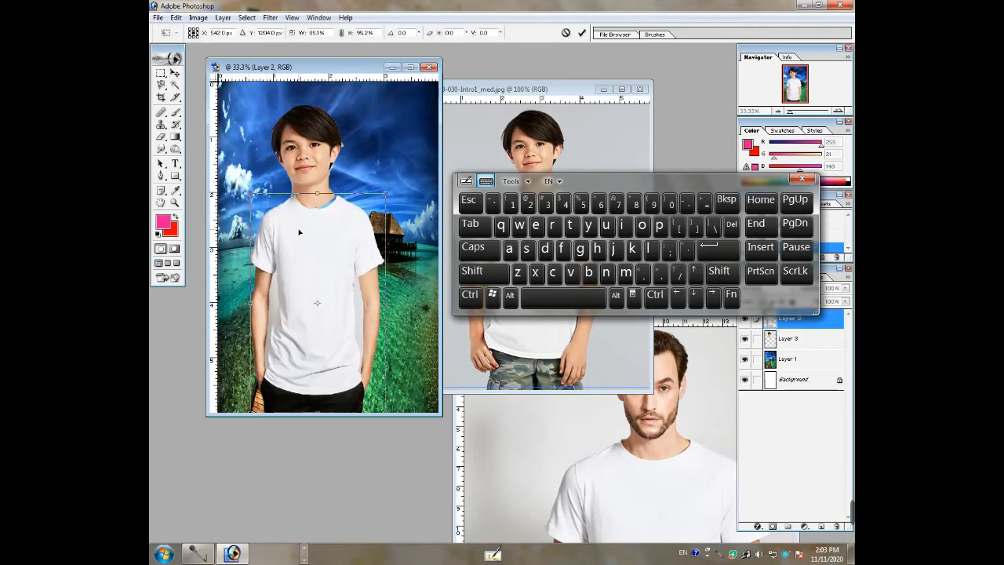
{"action": "double_click", "coordinate": [301, 229]}
Select the head layer, move it down into the T-shirt collar, and scale it down slightly to match the body.
{"action": "right_click", "coordinate": [302, 149]}
{"action": "left_click", "coordinate": [315, 160]}
{"action": "left_click_drag", "start_coordinate": [306, 153], "coordinate": [314, 166]}
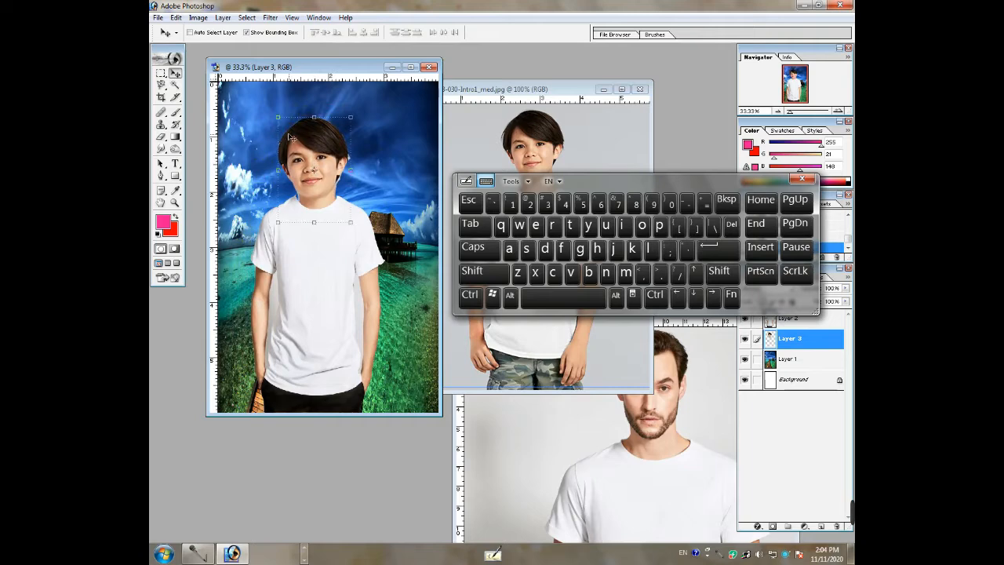
{"action": "left_click_drag", "start_coordinate": [278, 117], "coordinate": [286, 122]}
{"action": "left_click_drag", "start_coordinate": [315, 152], "coordinate": [309, 147]}
{"action": "key", "text": "Return"}
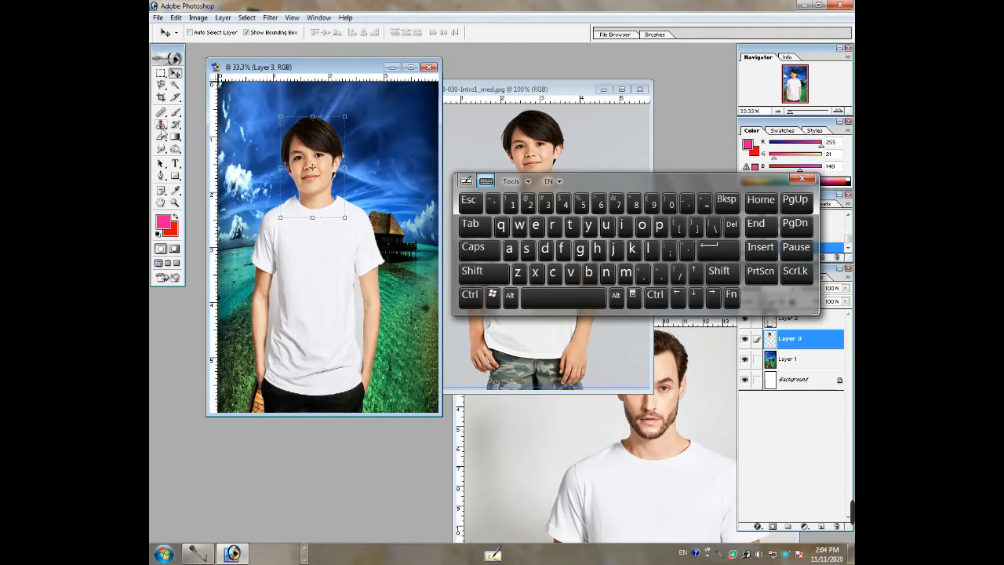
Delete the head layer, Layer 3, from the seascape document.
{"action": "left_click", "coordinate": [223, 18]}
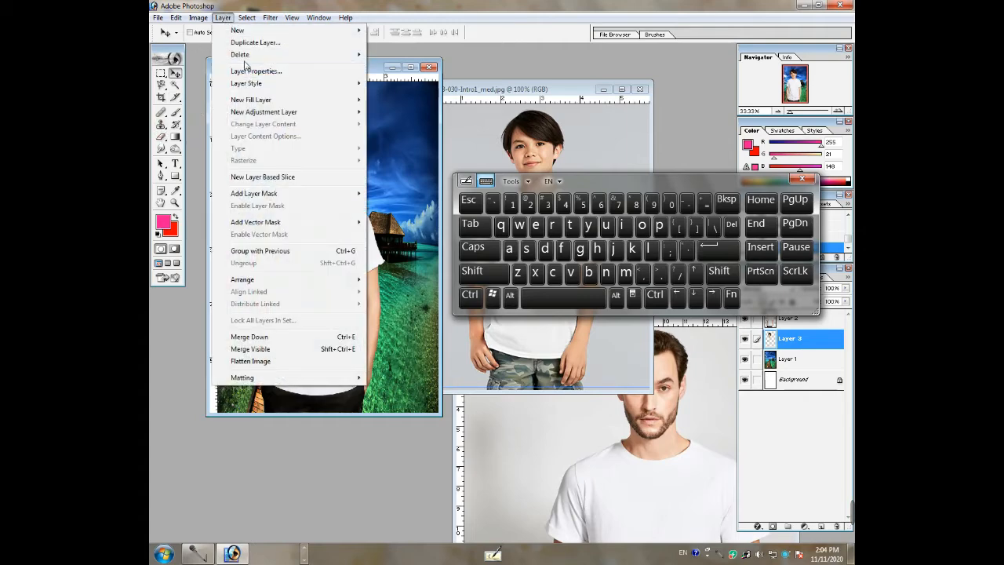
{"action": "mouse_move", "coordinate": [353, 54]}
{"action": "left_click", "coordinate": [390, 54]}
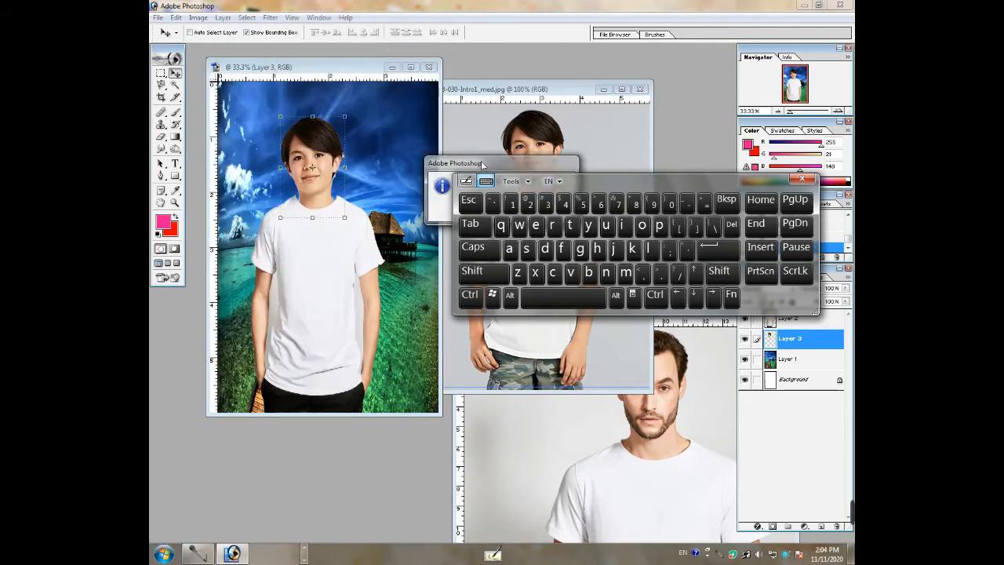
{"action": "left_click", "coordinate": [322, 152]}
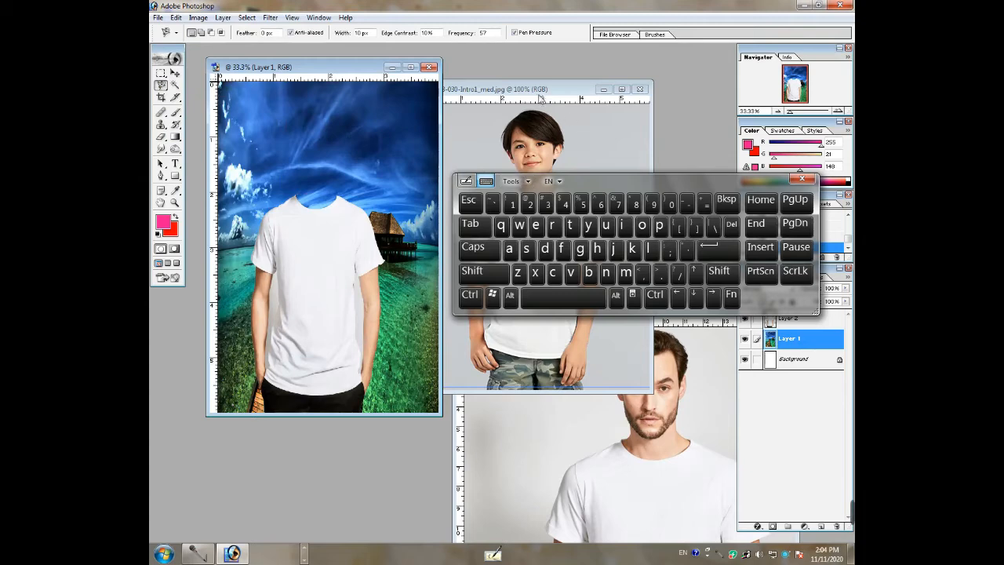
Outline the boy's head, neck and upper collar in S5000B-030-Intro1_med.jpg with the Magnetic Lasso tool.
{"action": "left_click", "coordinate": [574, 144]}
{"action": "left_click_drag", "start_coordinate": [576, 187], "coordinate": [752, 248]}
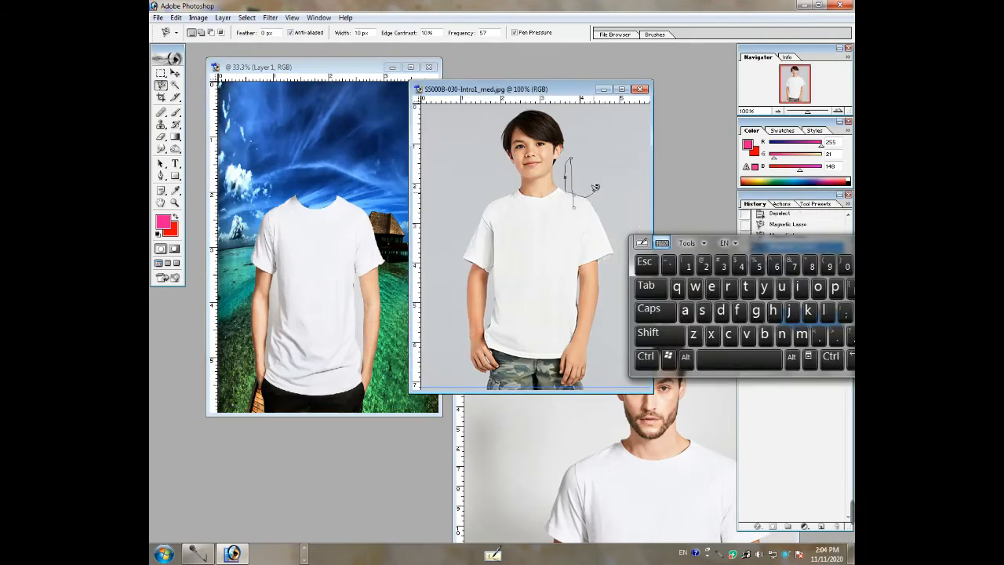
{"action": "double_click", "coordinate": [595, 189]}
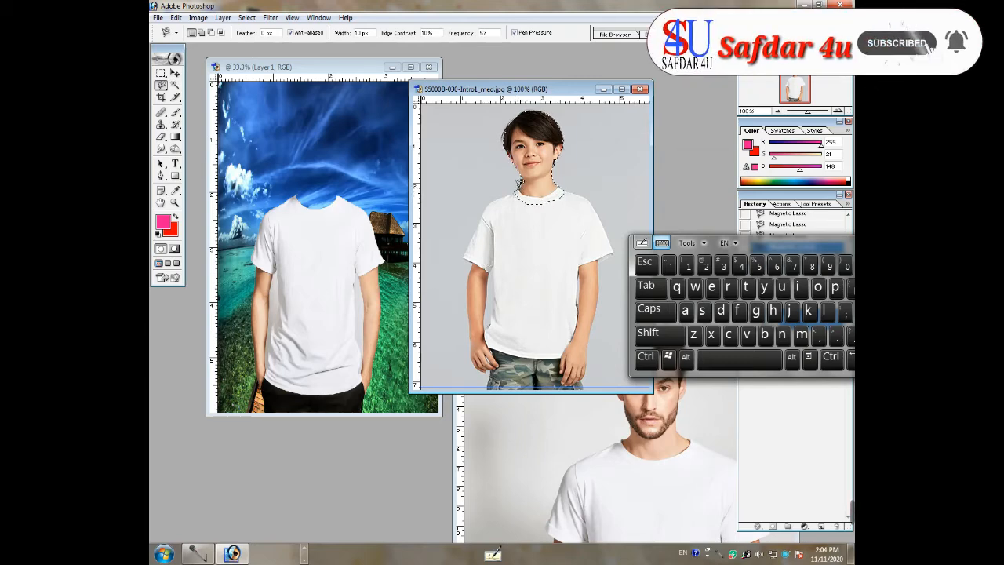
Copy the selected head and collar into the seascape document and enlarge it to about 267% width and 330% height.
{"action": "left_click", "coordinate": [176, 73]}
{"action": "mouse_move", "coordinate": [540, 149]}
{"action": "left_mouse_down"}
{"action": "mouse_move", "coordinate": [311, 179]}
{"action": "mouse_move", "coordinate": [371, 241]}
{"action": "mouse_move", "coordinate": [373, 232]}
{"action": "left_mouse_up"}
{"action": "key", "text": "ctrl+t"}
{"action": "left_click_drag", "start_coordinate": [303, 163], "coordinate": [318, 129]}
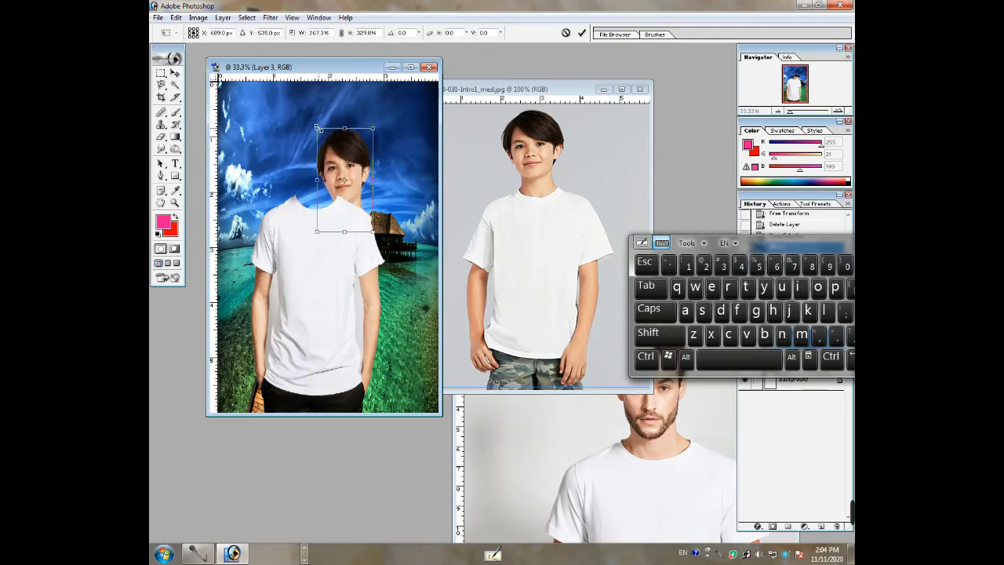
{"action": "key", "text": "Return"}
Position the head layer over the T-shirt's neckline and reduce its height to about 89%.
{"action": "left_click_drag", "start_coordinate": [344, 176], "coordinate": [311, 159]}
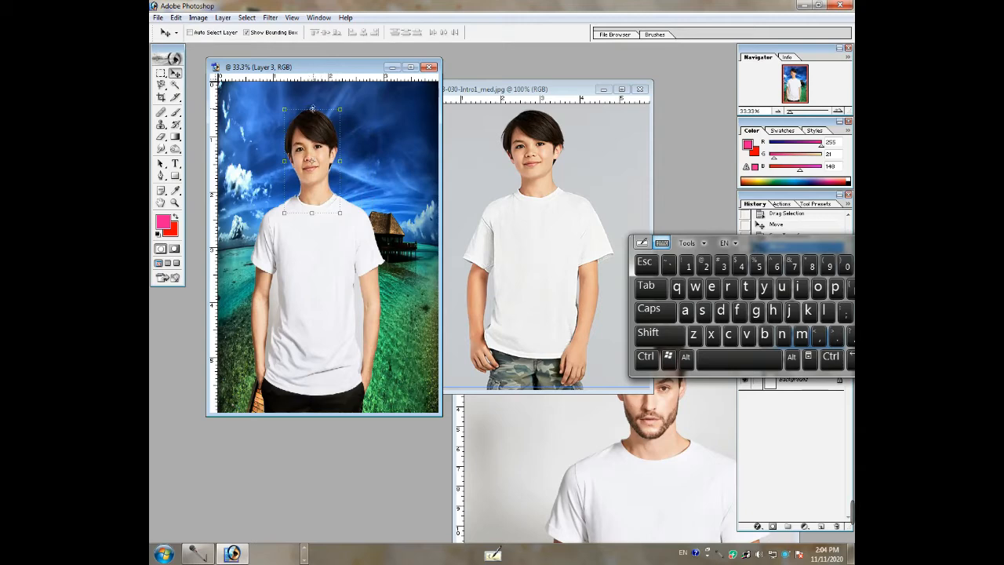
{"action": "left_click_drag", "start_coordinate": [312, 109], "coordinate": [314, 121]}
{"action": "left_click_drag", "start_coordinate": [319, 156], "coordinate": [317, 153]}
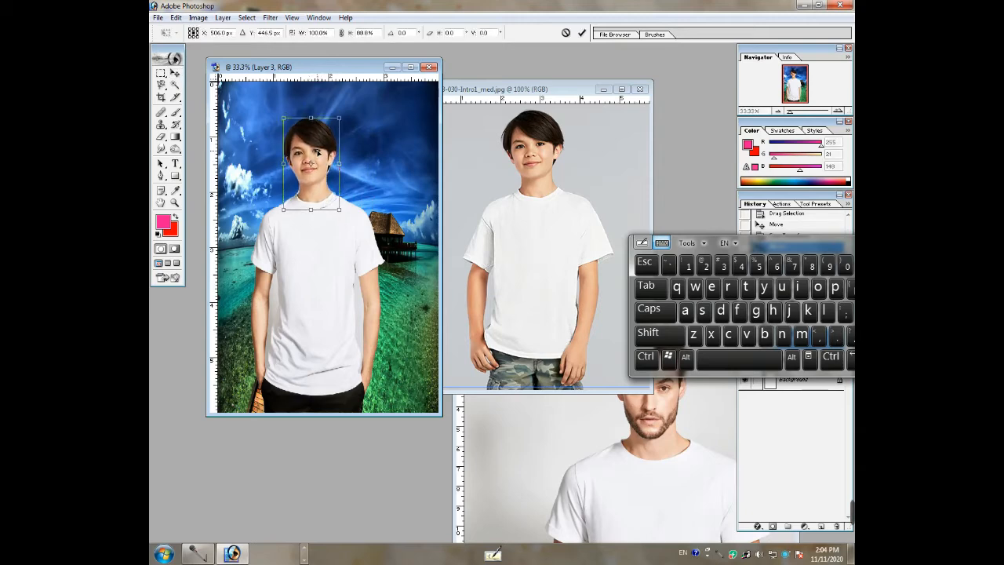
{"action": "key", "text": "Return"}
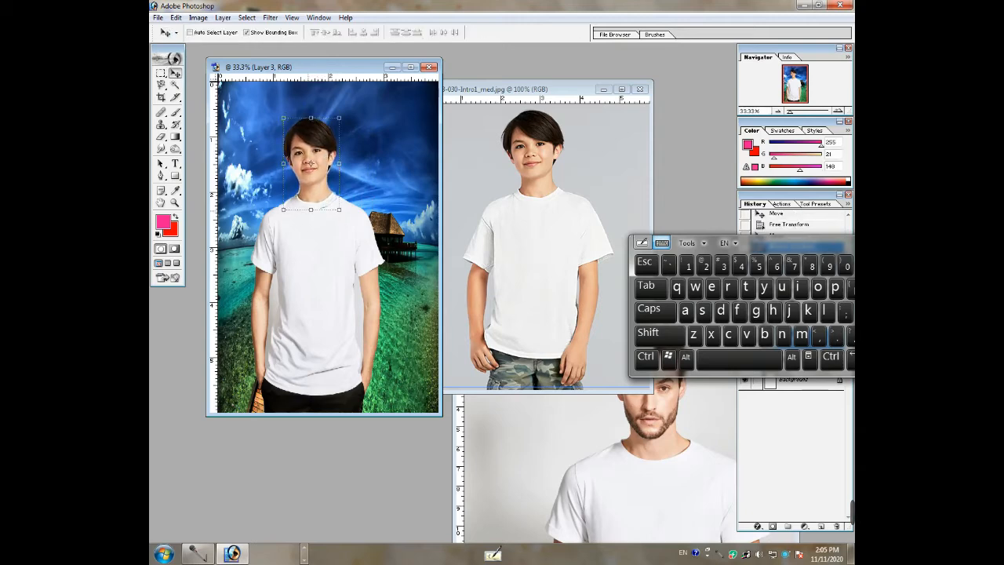
{"action": "left_click", "coordinate": [322, 205], "text": "ctrl"}
{"action": "left_click", "coordinate": [327, 221], "text": "ctrl"}
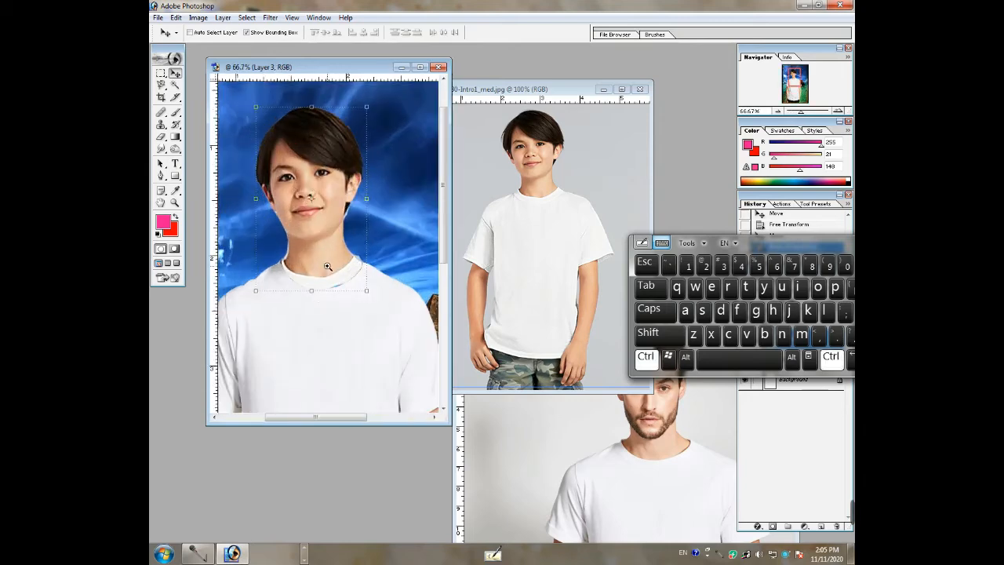
Smudge the head layer's lower collar edge with the Smudge tool to close the blue gap and blend it into the T-shirt.
{"action": "left_click", "coordinate": [312, 301], "text": "ctrl"}
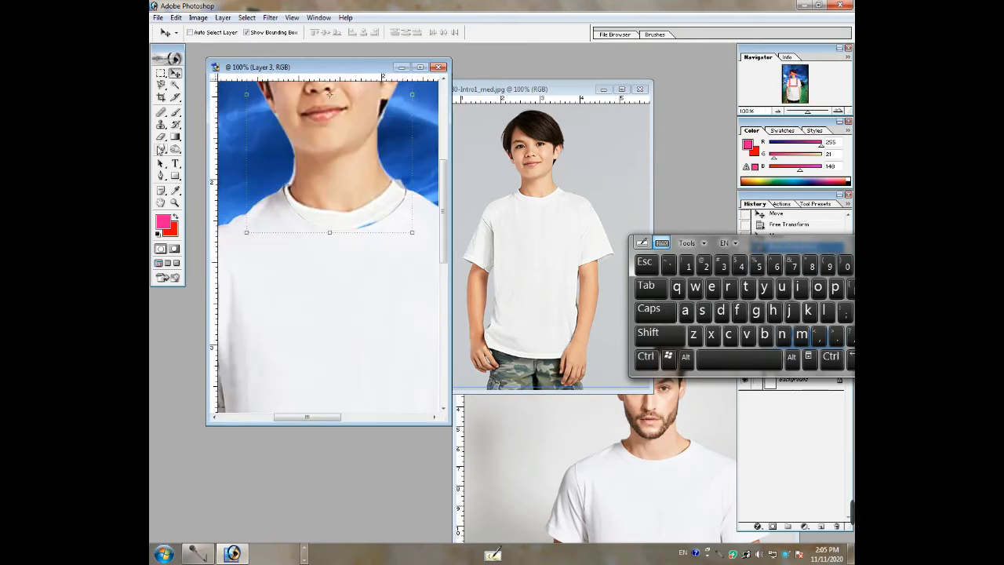
{"action": "left_click", "coordinate": [161, 148]}
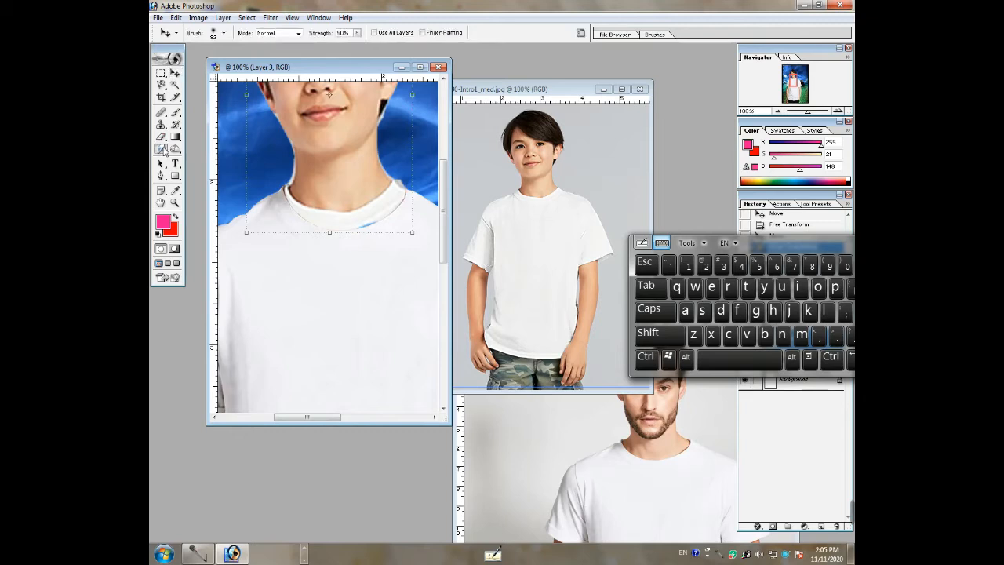
{"action": "left_click", "coordinate": [162, 149]}
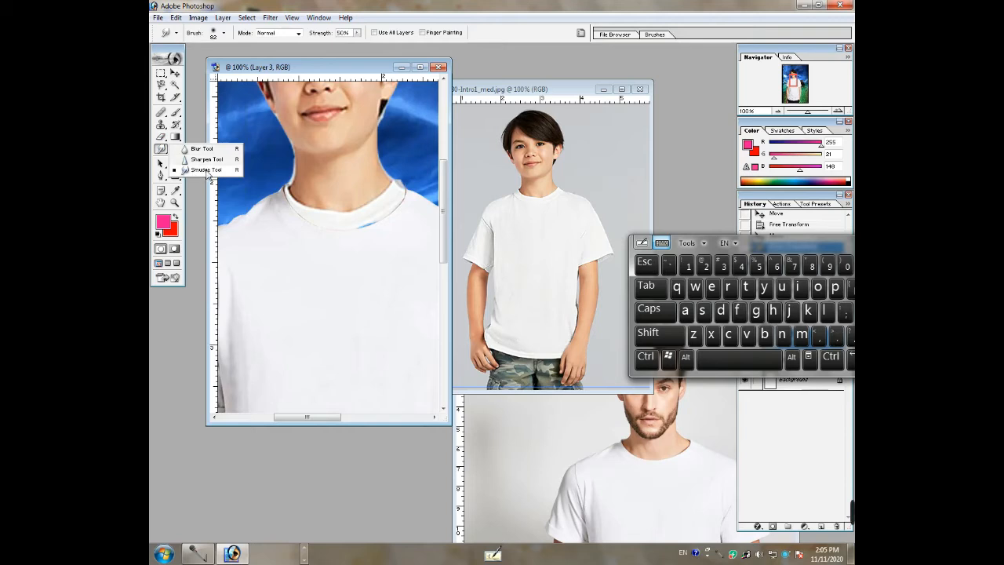
{"action": "left_click", "coordinate": [205, 170]}
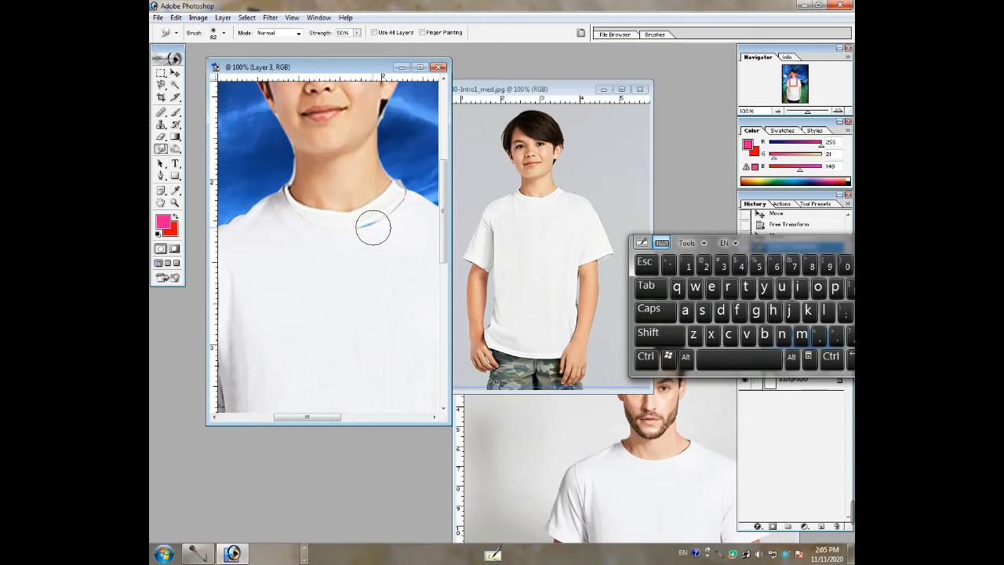
{"action": "mouse_move", "coordinate": [369, 228]}
{"action": "left_mouse_down"}
{"action": "mouse_move", "coordinate": [404, 222]}
{"action": "mouse_move", "coordinate": [401, 211]}
{"action": "mouse_move", "coordinate": [419, 236]}
{"action": "left_mouse_up"}
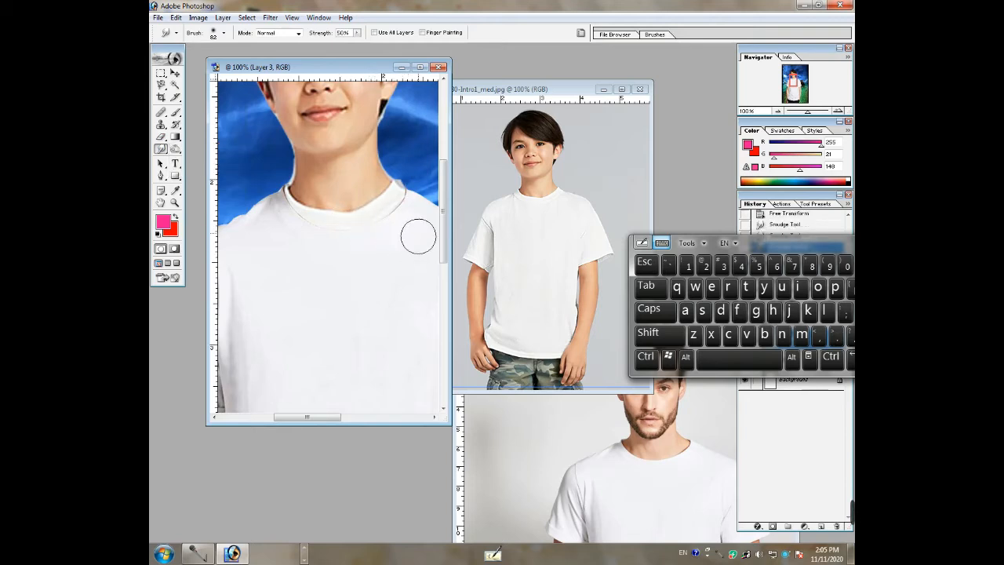
{"action": "left_click_drag", "start_coordinate": [415, 193], "coordinate": [422, 220]}
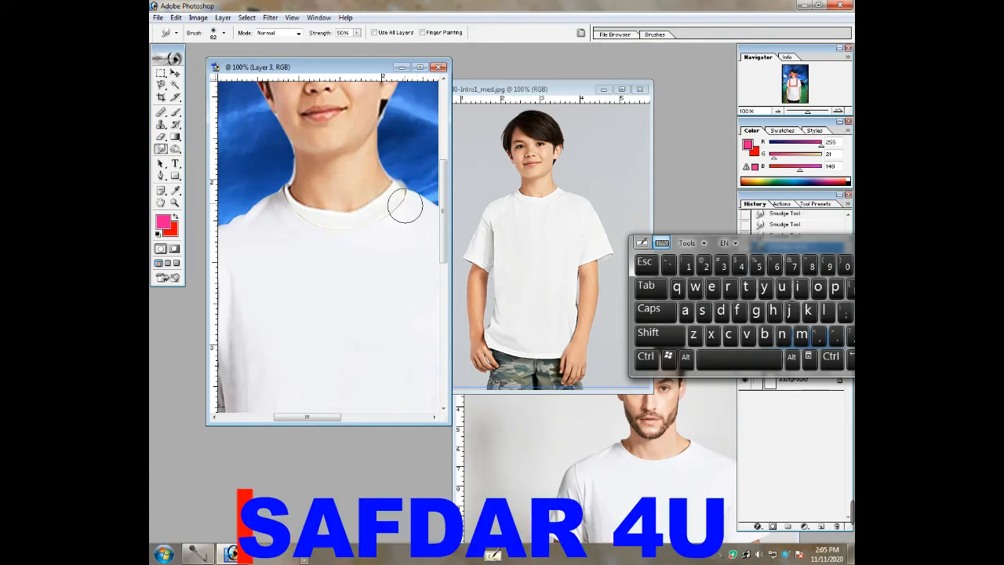
{"action": "mouse_move", "coordinate": [303, 226]}
{"action": "left_mouse_down"}
{"action": "mouse_move", "coordinate": [276, 220]}
{"action": "mouse_move", "coordinate": [287, 205]}
{"action": "mouse_move", "coordinate": [269, 222]}
{"action": "mouse_move", "coordinate": [286, 201]}
{"action": "mouse_move", "coordinate": [265, 205]}
{"action": "mouse_move", "coordinate": [314, 223]}
{"action": "mouse_move", "coordinate": [313, 214]}
{"action": "mouse_move", "coordinate": [330, 233]}
{"action": "mouse_move", "coordinate": [330, 219]}
{"action": "mouse_move", "coordinate": [350, 236]}
{"action": "mouse_move", "coordinate": [351, 218]}
{"action": "mouse_move", "coordinate": [374, 235]}
{"action": "mouse_move", "coordinate": [370, 217]}
{"action": "mouse_move", "coordinate": [389, 226]}
{"action": "mouse_move", "coordinate": [391, 196]}
{"action": "mouse_move", "coordinate": [411, 216]}
{"action": "mouse_move", "coordinate": [378, 216]}
{"action": "mouse_move", "coordinate": [390, 227]}
{"action": "mouse_move", "coordinate": [379, 210]}
{"action": "mouse_move", "coordinate": [393, 253]}
{"action": "mouse_move", "coordinate": [368, 225]}
{"action": "mouse_move", "coordinate": [354, 236]}
{"action": "mouse_move", "coordinate": [344, 218]}
{"action": "mouse_move", "coordinate": [324, 249]}
{"action": "mouse_move", "coordinate": [324, 214]}
{"action": "mouse_move", "coordinate": [303, 248]}
{"action": "mouse_move", "coordinate": [302, 220]}
{"action": "mouse_move", "coordinate": [291, 237]}
{"action": "mouse_move", "coordinate": [299, 214]}
{"action": "mouse_move", "coordinate": [290, 232]}
{"action": "mouse_move", "coordinate": [337, 237]}
{"action": "mouse_move", "coordinate": [371, 225]}
{"action": "mouse_move", "coordinate": [389, 193]}
{"action": "mouse_move", "coordinate": [406, 217]}
{"action": "mouse_move", "coordinate": [392, 216]}
{"action": "mouse_move", "coordinate": [384, 189]}
{"action": "mouse_move", "coordinate": [416, 224]}
{"action": "mouse_move", "coordinate": [296, 200]}
{"action": "mouse_move", "coordinate": [409, 194]}
{"action": "left_mouse_up"}
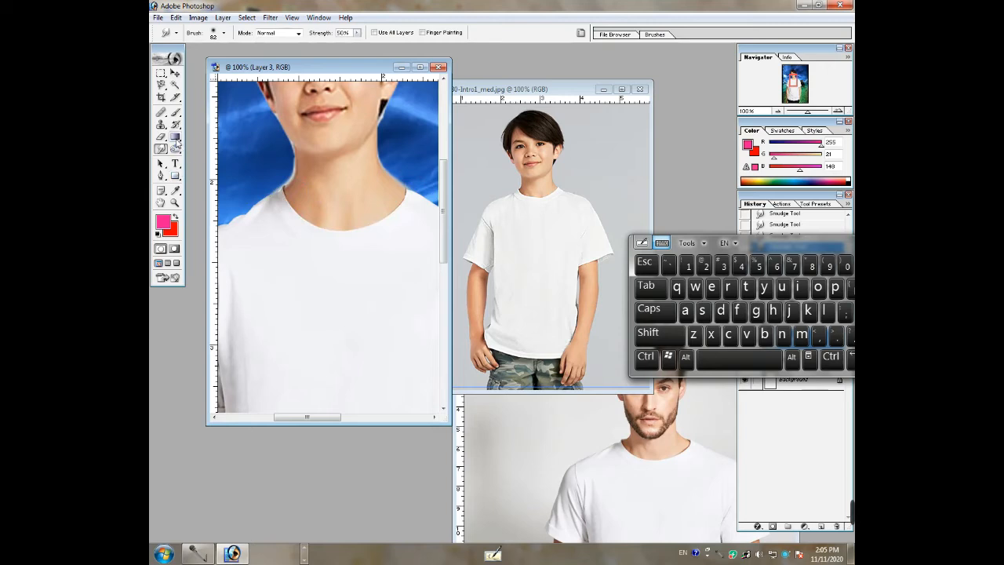
{"action": "left_click", "coordinate": [176, 124]}
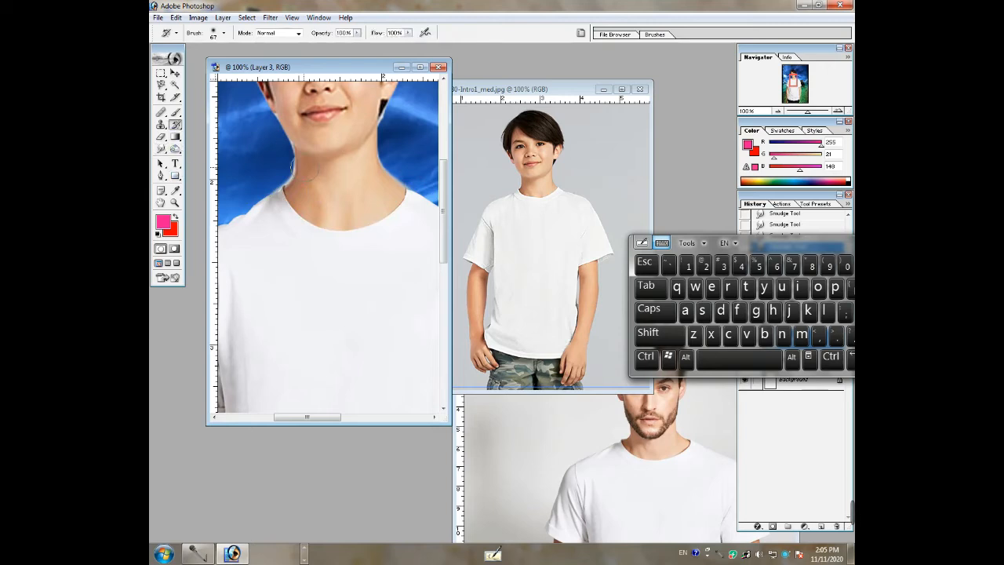
{"action": "key", "text": "ctrl"}
{"action": "left_click", "coordinate": [286, 204]}
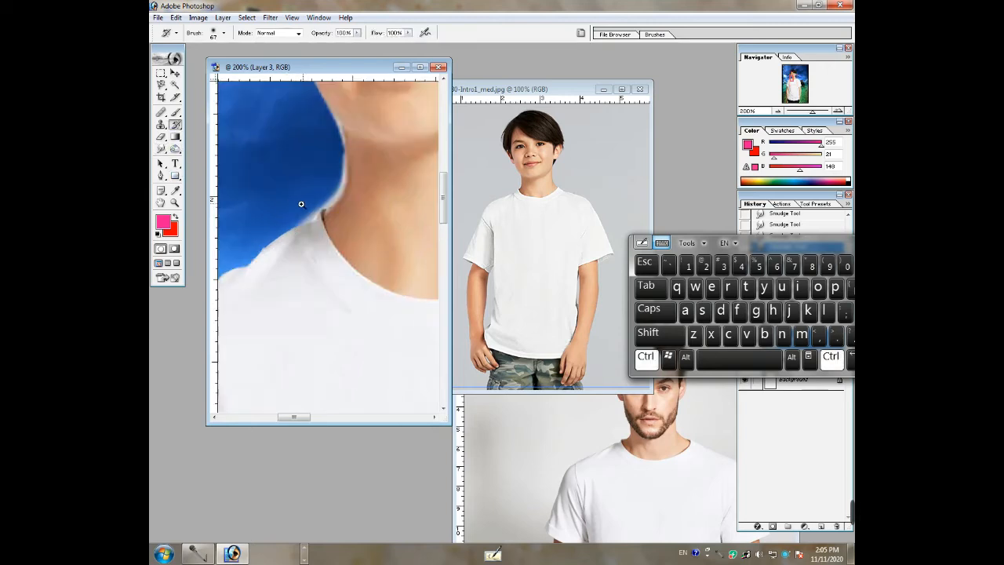
{"action": "right_click", "coordinate": [339, 179]}
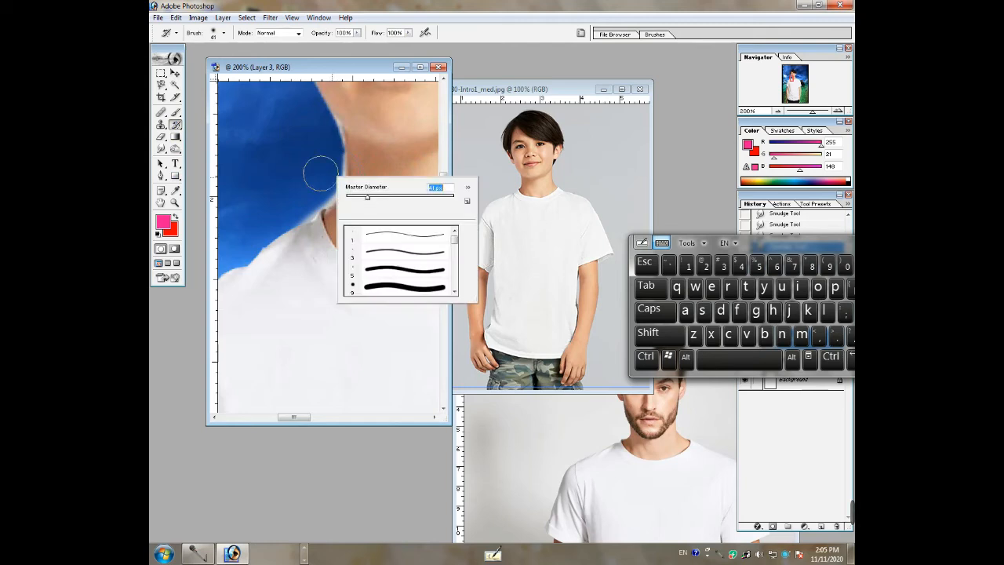
{"action": "left_click", "coordinate": [328, 148]}
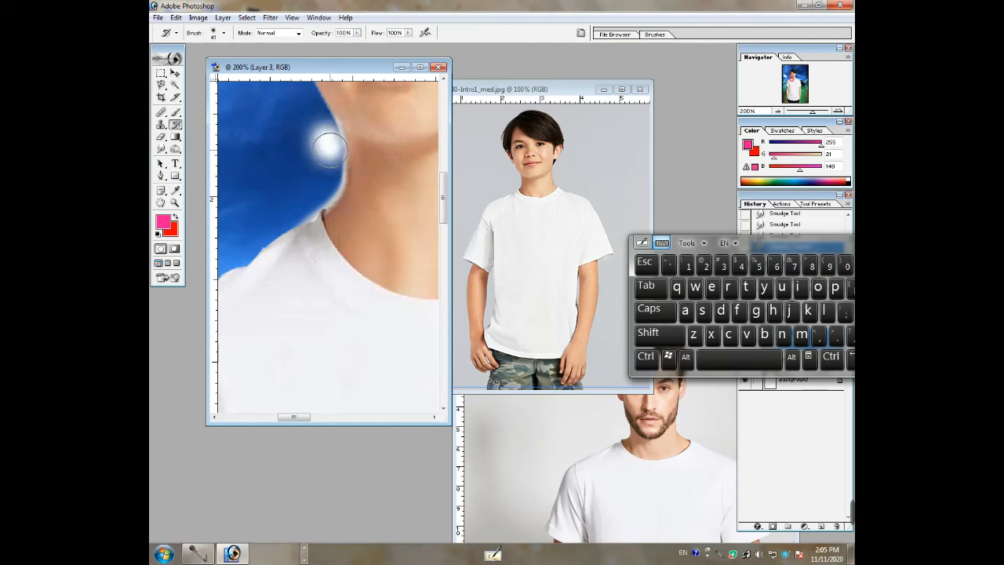
{"action": "key", "text": "ctrl+alt+z"}
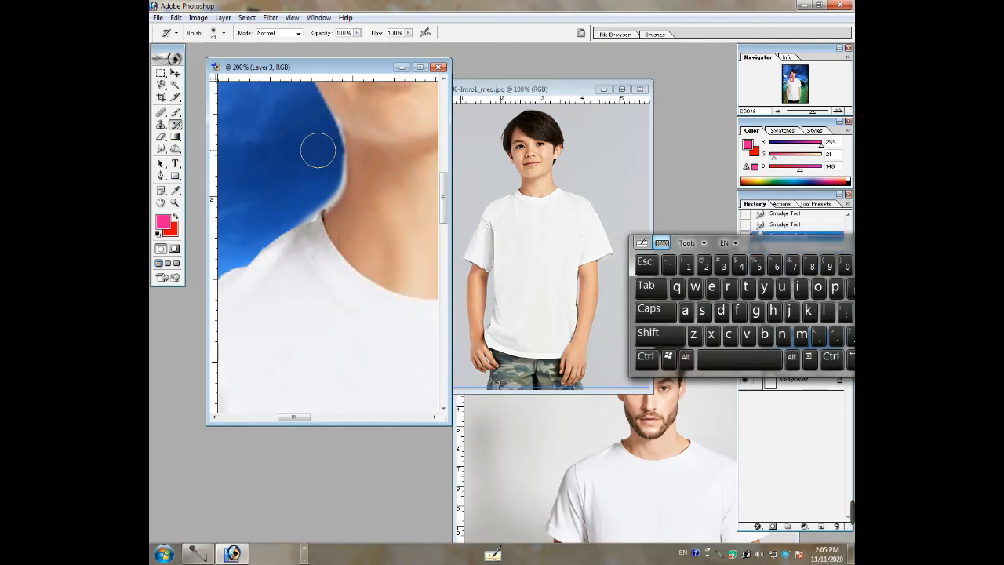
Set the Eraser to a hard 19 px brush and erase the light fringe along the picture-left edge of the neck on Layer 3.
{"action": "left_click", "coordinate": [161, 137]}
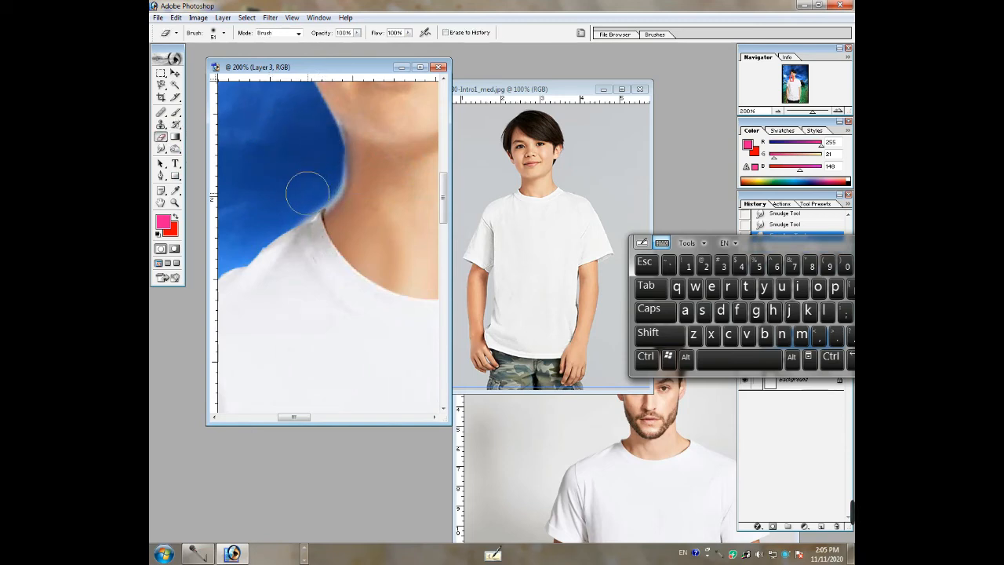
{"action": "right_click", "coordinate": [284, 201]}
{"action": "left_click", "coordinate": [304, 266]}
{"action": "scroll", "coordinate": [323, 308], "scroll_direction": "down", "scroll_amount": 1}
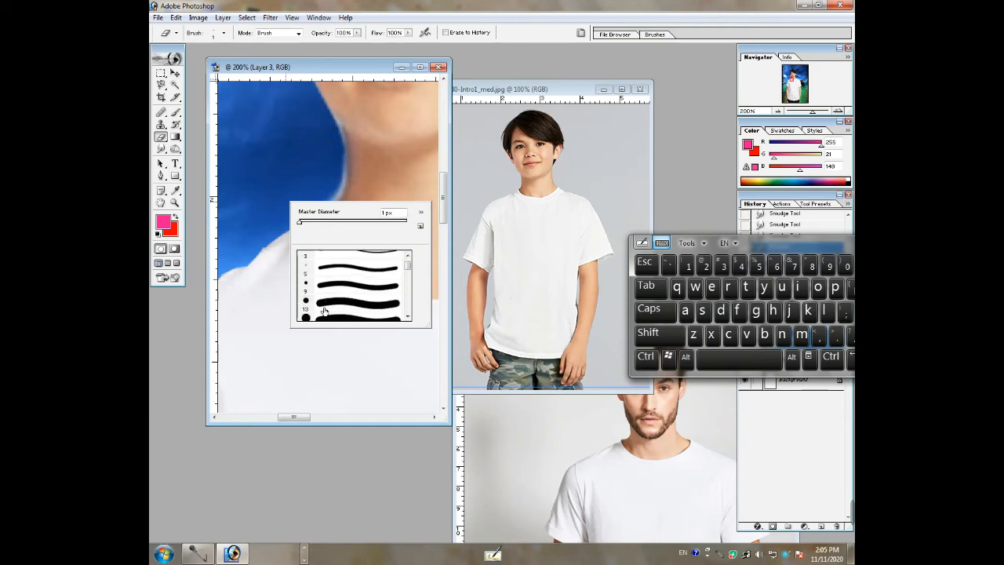
{"action": "left_click", "coordinate": [316, 315]}
{"action": "right_click", "coordinate": [312, 198]}
{"action": "left_click", "coordinate": [321, 163]}
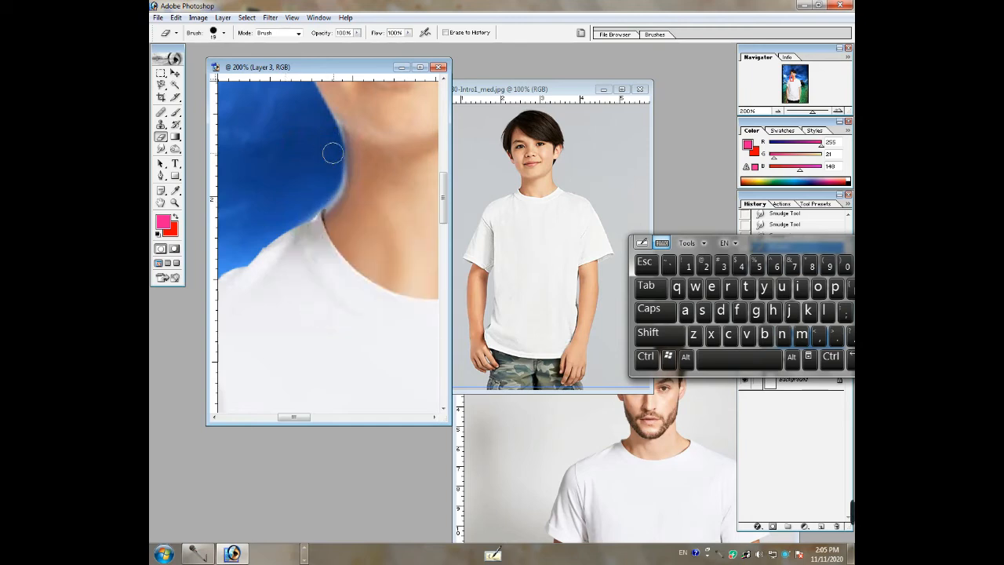
{"action": "mouse_move", "coordinate": [333, 153]}
{"action": "left_mouse_down"}
{"action": "mouse_move", "coordinate": [323, 200]}
{"action": "mouse_move", "coordinate": [290, 233]}
{"action": "left_mouse_up"}
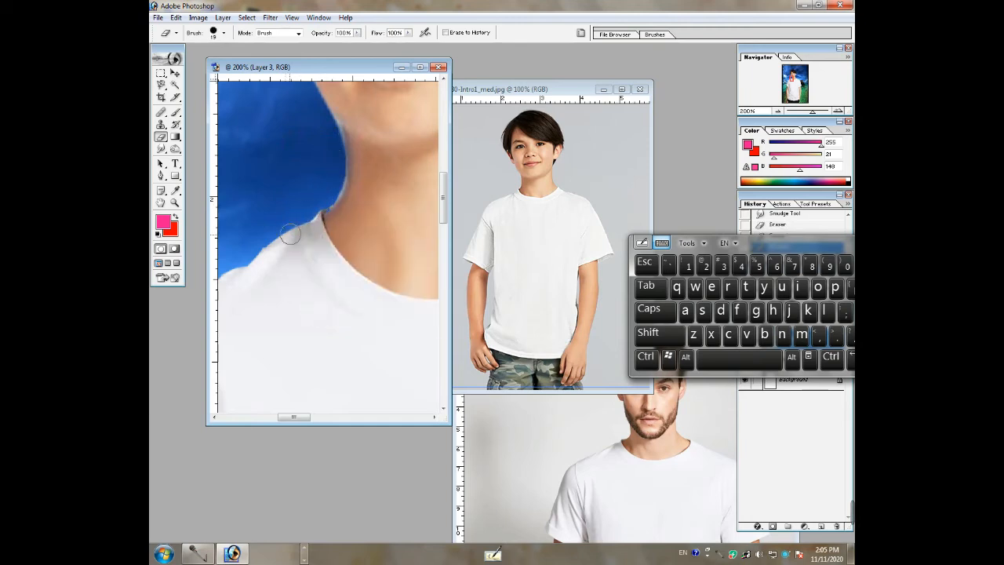
Erase the light fringe along the picture-right side of the neck and around the hair below the ear.
{"action": "left_click_drag", "start_coordinate": [410, 269], "coordinate": [227, 263]}
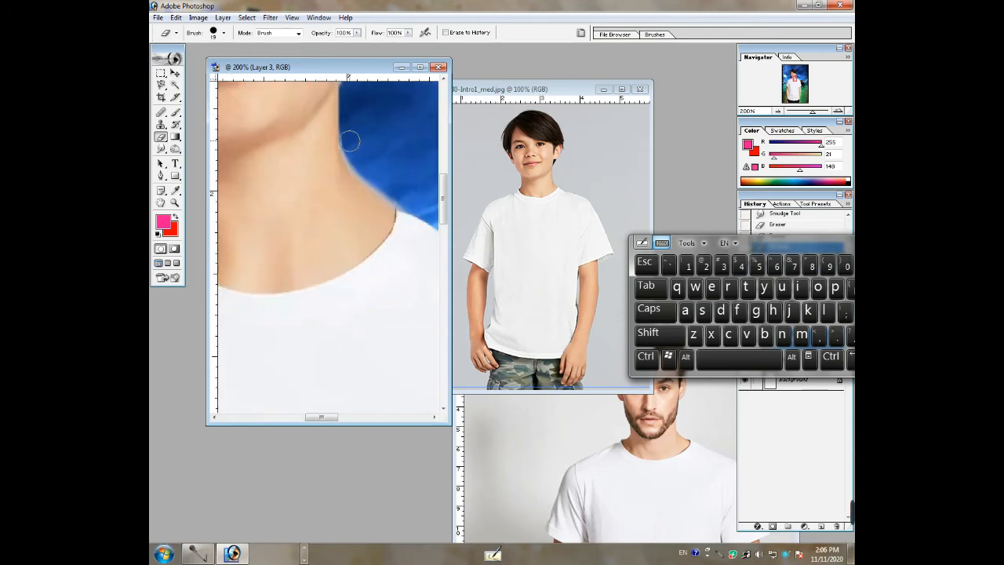
{"action": "mouse_move", "coordinate": [350, 142]}
{"action": "left_mouse_down"}
{"action": "mouse_move", "coordinate": [374, 179]}
{"action": "mouse_move", "coordinate": [422, 210]}
{"action": "left_mouse_up"}
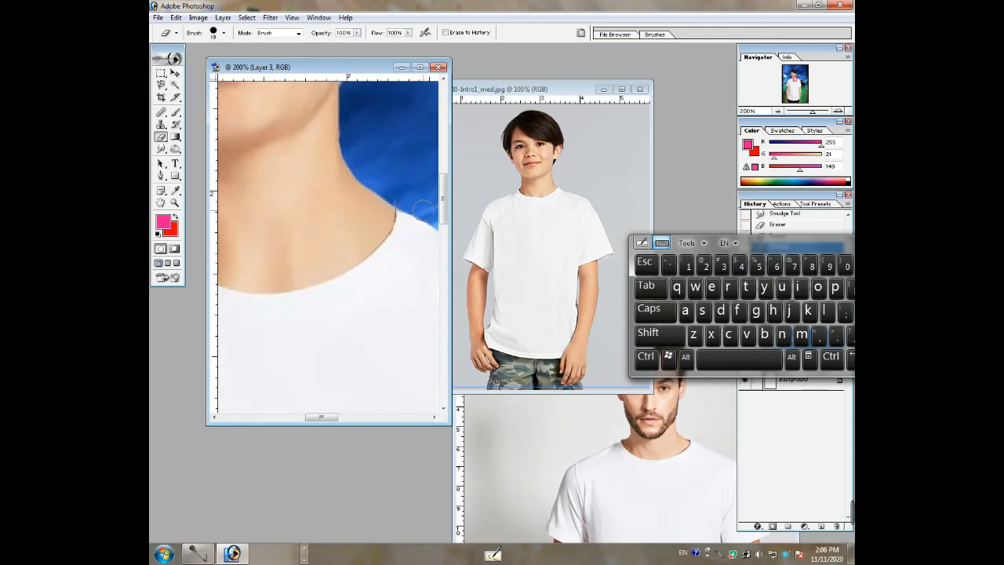
{"action": "left_click_drag", "start_coordinate": [332, 231], "coordinate": [372, 299]}
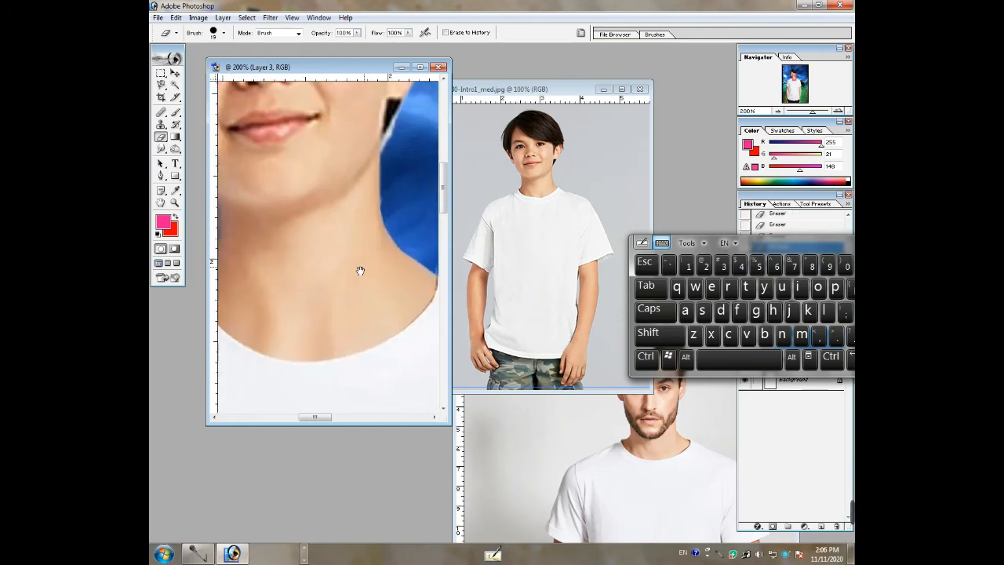
{"action": "left_click_drag", "start_coordinate": [390, 180], "coordinate": [357, 270]}
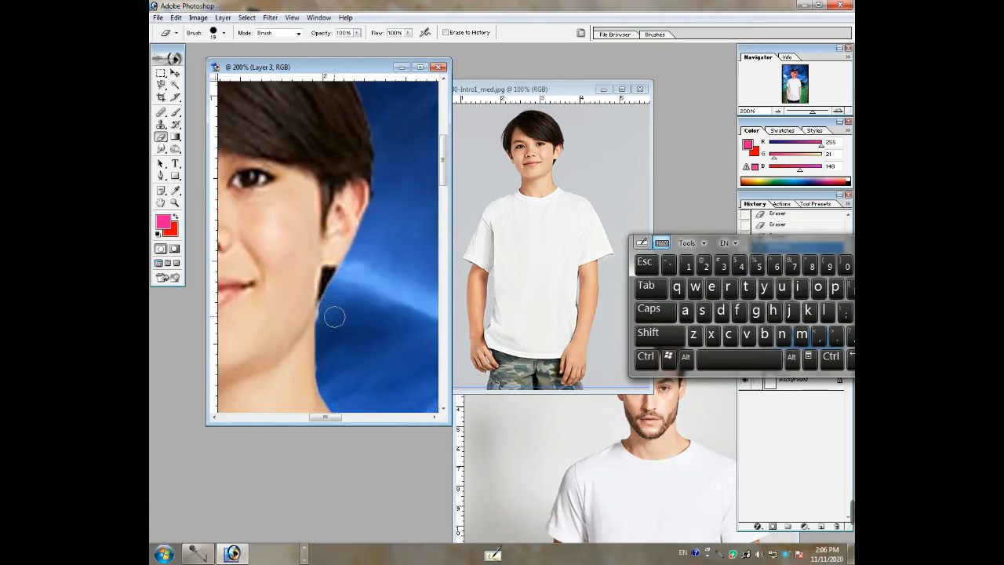
{"action": "left_click_drag", "start_coordinate": [328, 317], "coordinate": [371, 273]}
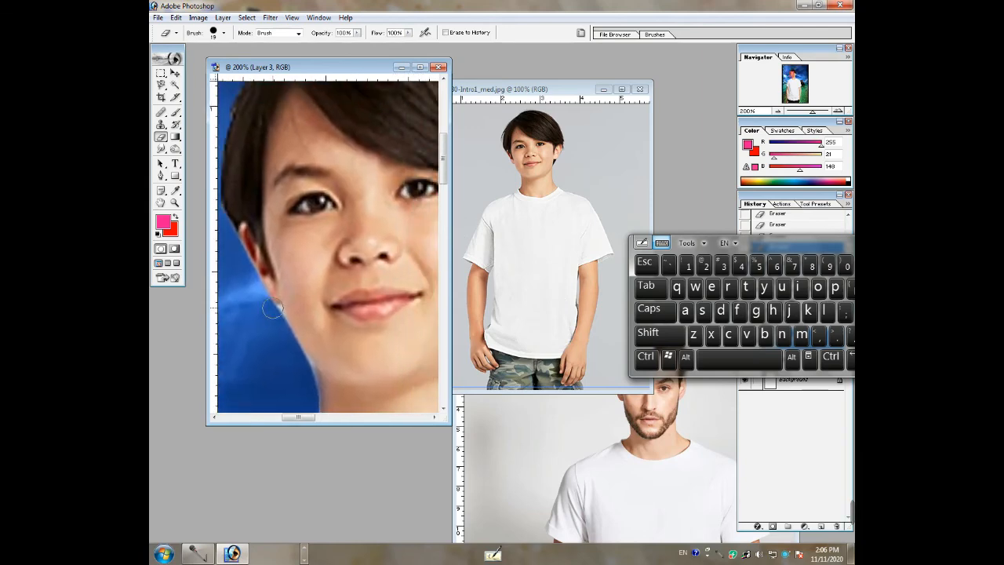
On Layer 2, outline the leftover background between the T-shirt and the picture-left arm with the Magnetic Lasso and delete it.
{"action": "left_click", "coordinate": [305, 372], "text": "alt"}
{"action": "left_click", "coordinate": [305, 372], "text": "alt"}
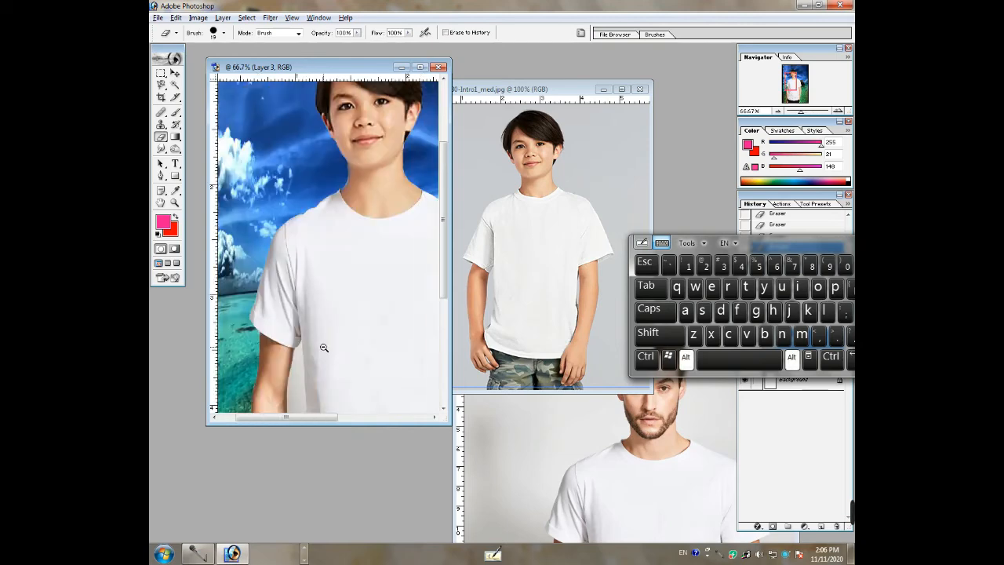
{"action": "left_click", "coordinate": [324, 347], "text": "alt"}
{"action": "left_click", "coordinate": [327, 331], "text": "alt"}
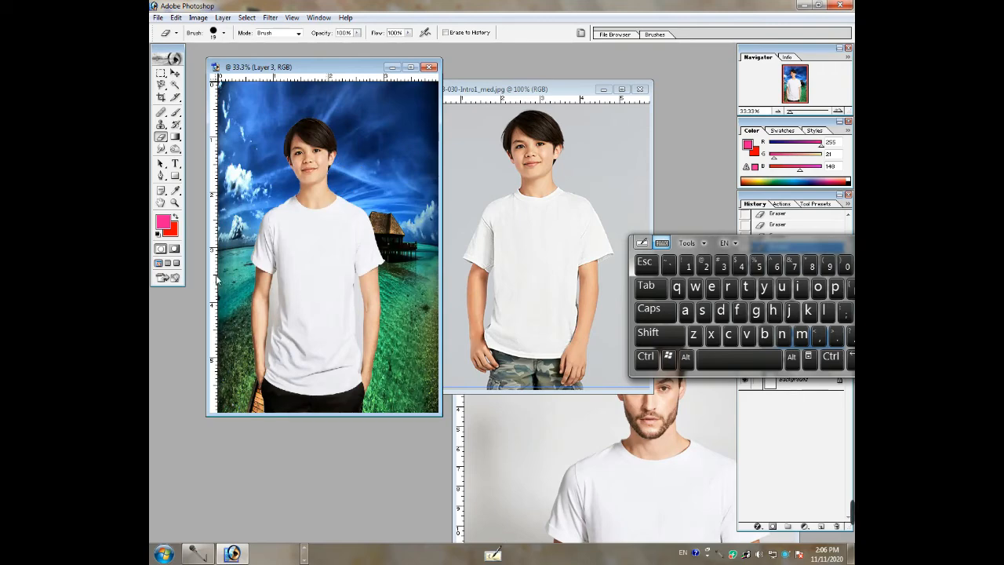
{"action": "left_click", "coordinate": [291, 272], "text": "ctrl"}
{"action": "left_click", "coordinate": [291, 272], "text": "ctrl"}
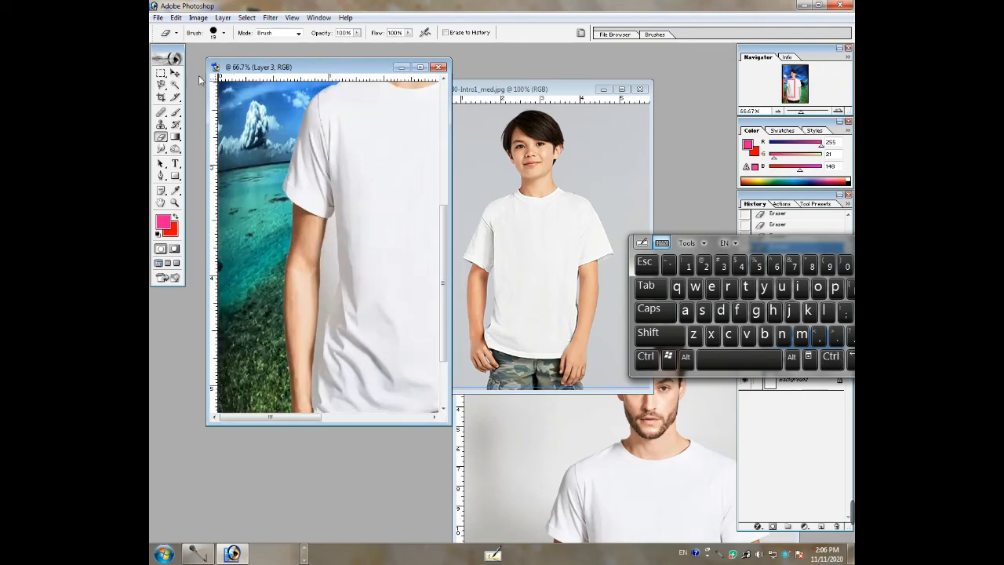
{"action": "key", "text": "v"}
{"action": "right_click", "coordinate": [365, 217]}
{"action": "left_click", "coordinate": [388, 234]}
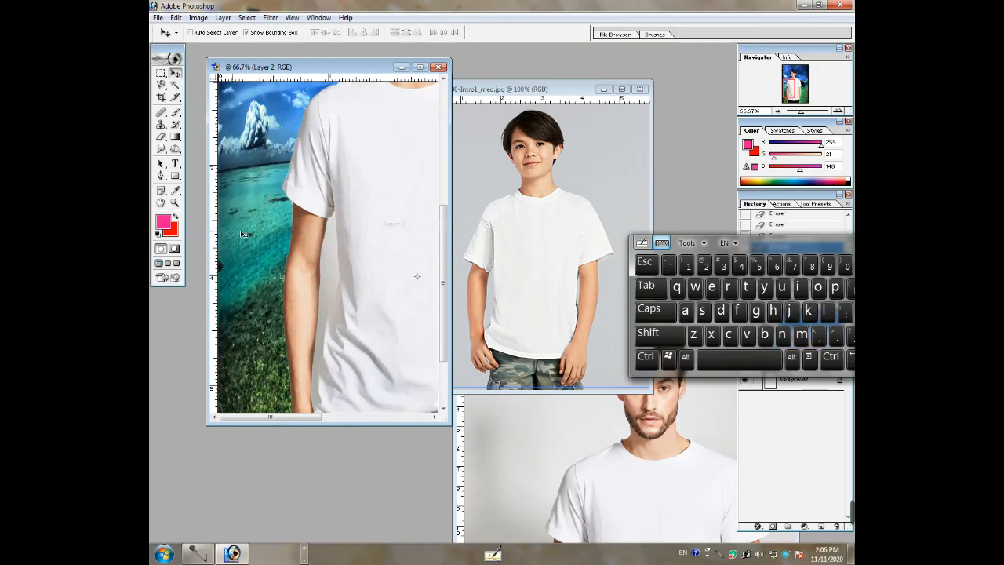
{"action": "left_click", "coordinate": [161, 84]}
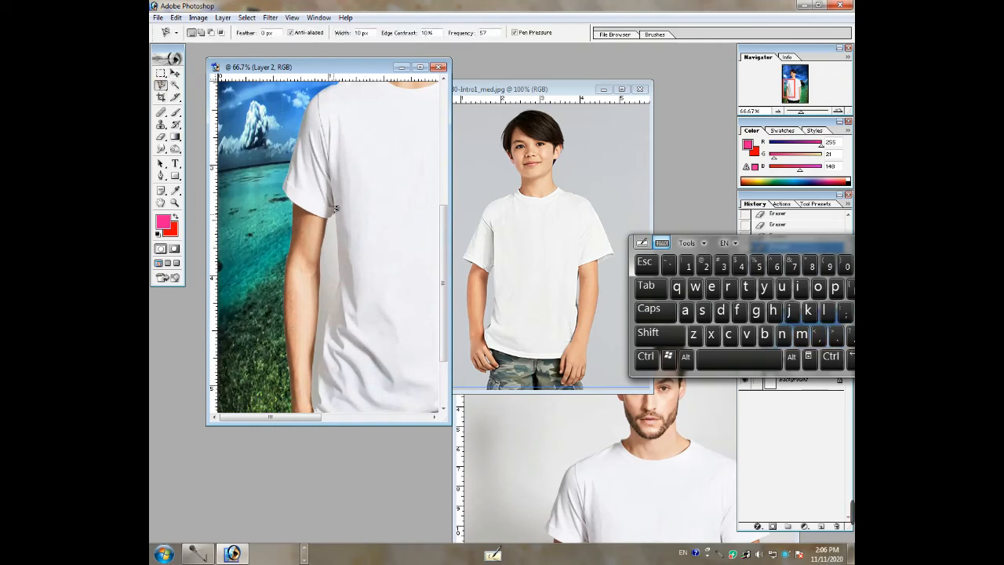
{"action": "left_click", "coordinate": [328, 225]}
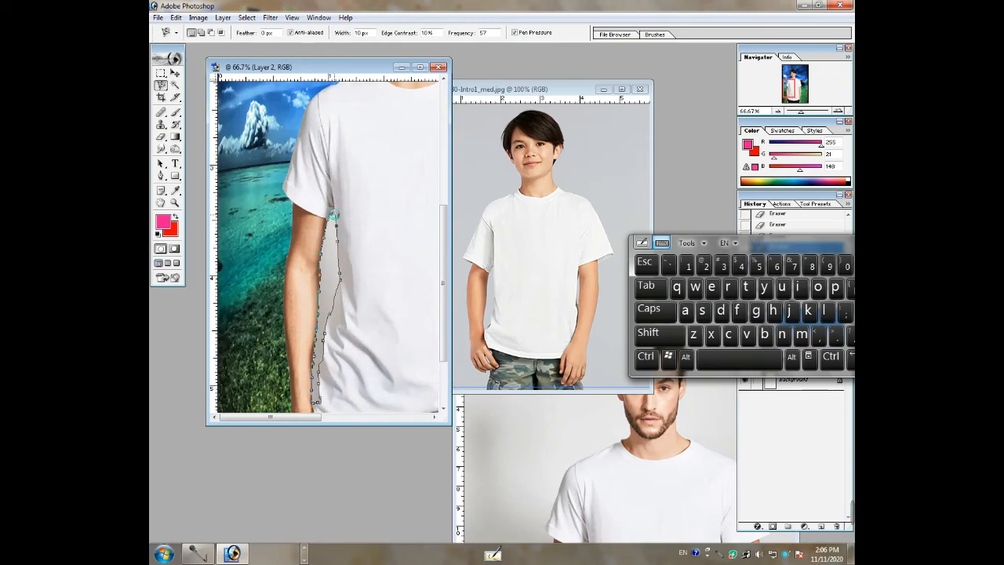
{"action": "left_click", "coordinate": [334, 215]}
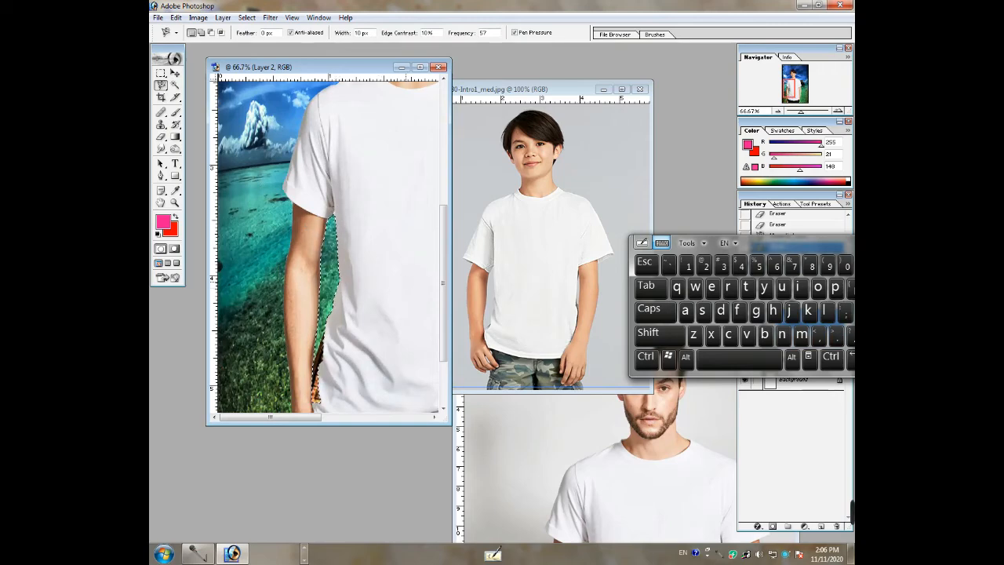
Outline the leftover background between the T-shirt and the picture-right arm with the Magnetic Lasso and delete it.
{"action": "left_click_drag", "start_coordinate": [434, 281], "coordinate": [245, 269]}
{"action": "left_click", "coordinate": [303, 201]}
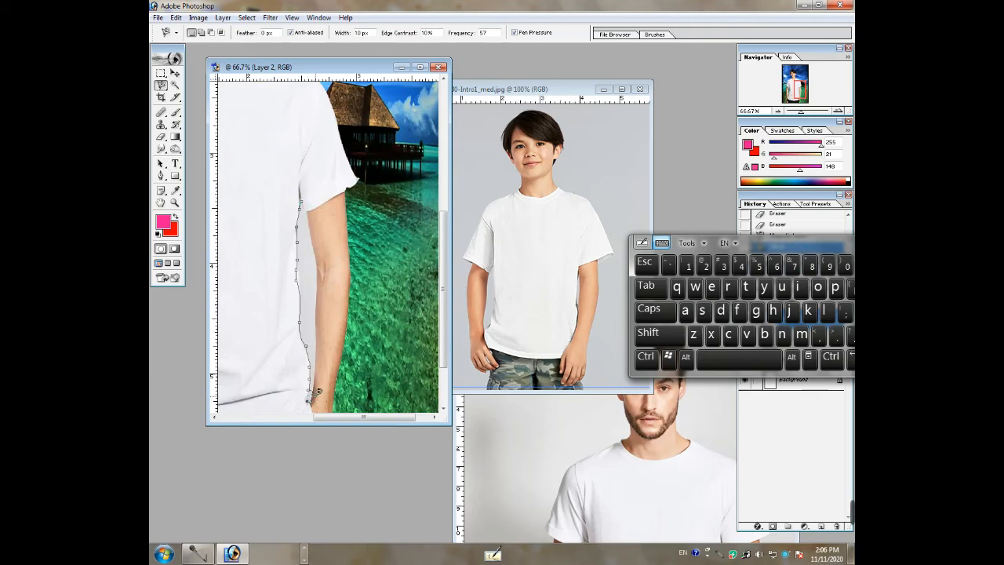
{"action": "left_click", "coordinate": [304, 200]}
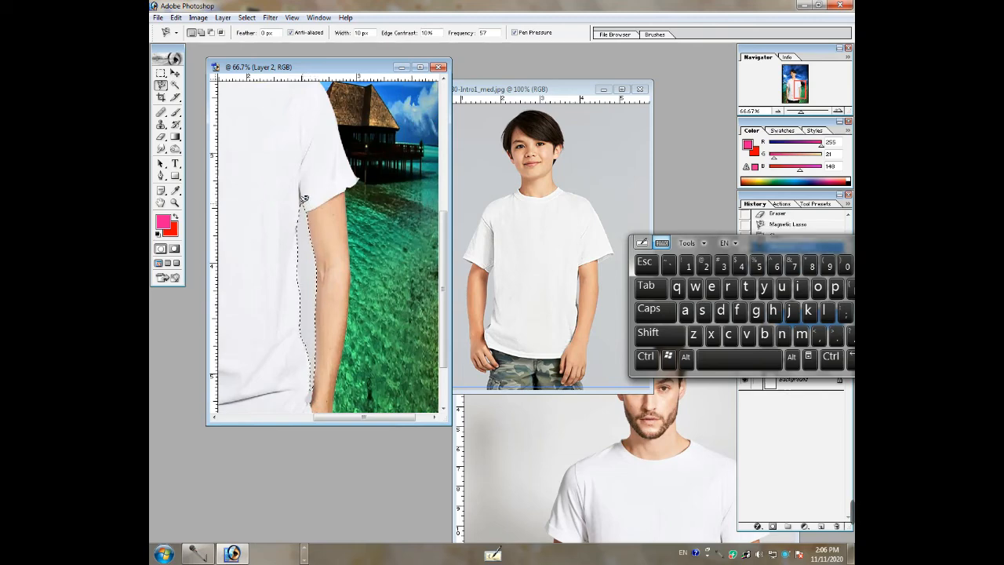
{"action": "key", "text": "Delete"}
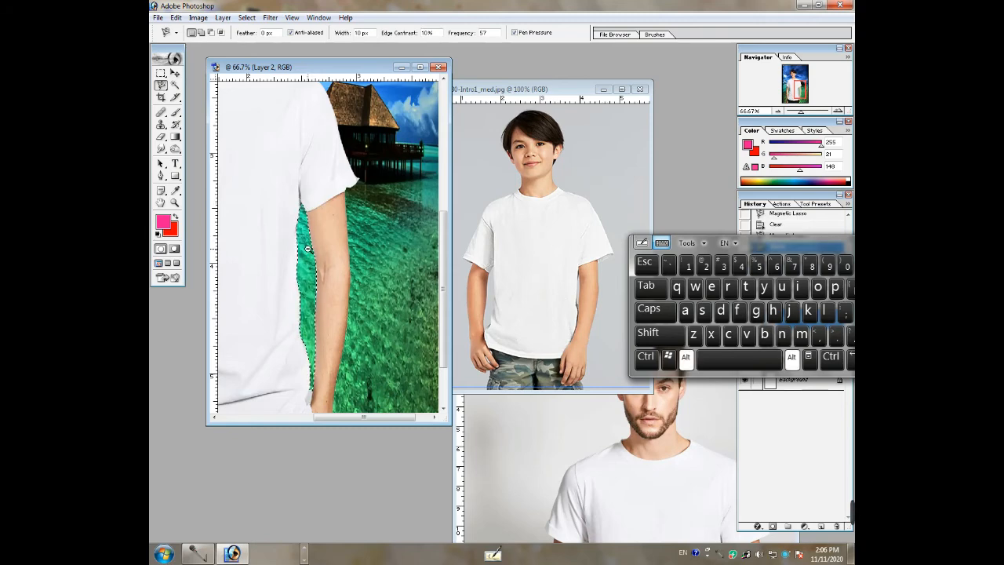
{"action": "left_click", "coordinate": [320, 262], "text": "alt"}
{"action": "left_click", "coordinate": [320, 262], "text": "alt"}
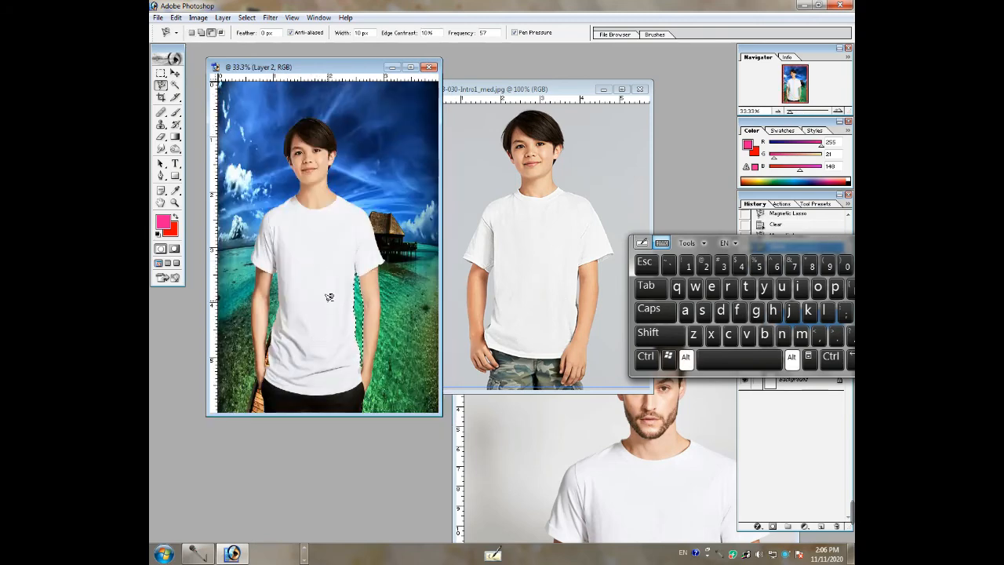
{"action": "double_click", "coordinate": [329, 279], "text": "alt"}
{"action": "left_click", "coordinate": [329, 280], "text": "alt"}
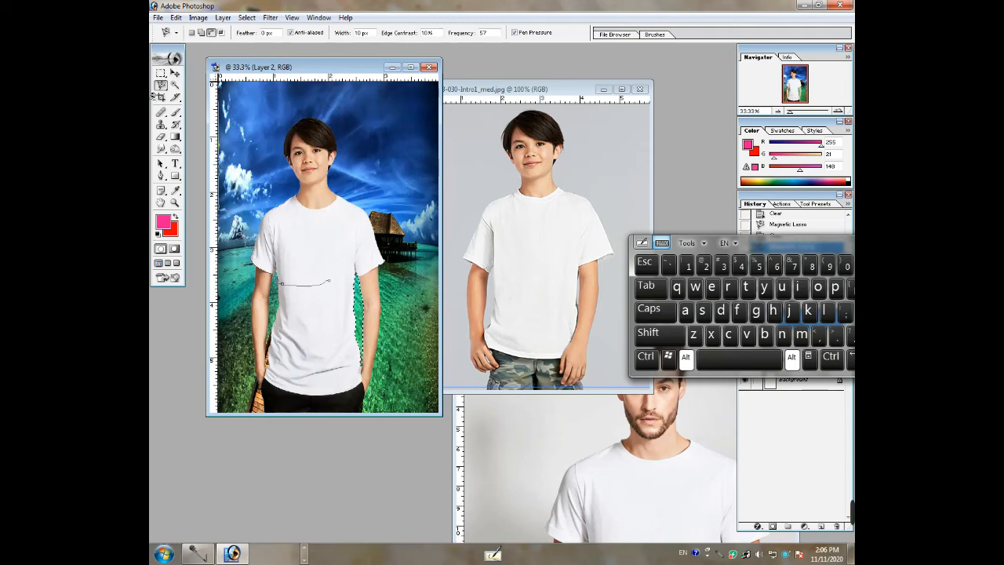
{"action": "key", "text": "Escape"}
Try to export the composite for the web as a high-quality JPEG to the Desktop.
{"action": "key", "text": "m"}
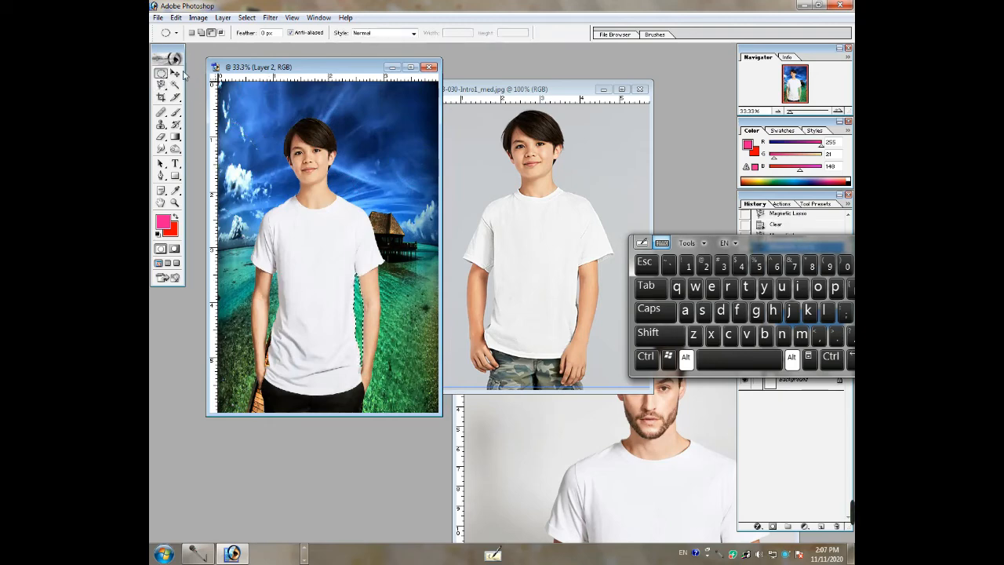
{"action": "left_click", "coordinate": [159, 18]}
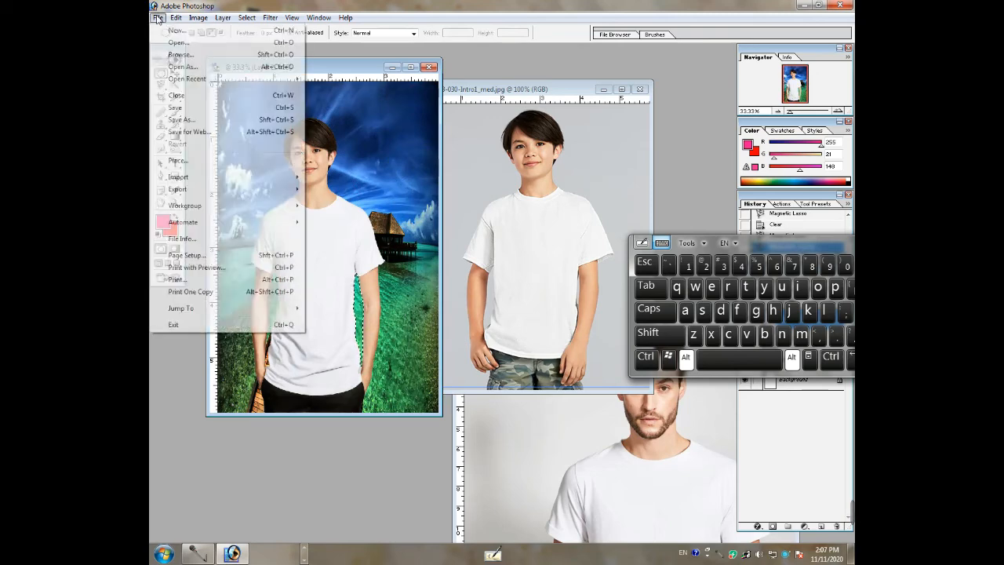
{"action": "left_click", "coordinate": [159, 19]}
{"action": "left_click", "coordinate": [159, 17]}
{"action": "left_click", "coordinate": [159, 17]}
{"action": "left_click", "coordinate": [159, 18]}
{"action": "left_click", "coordinate": [158, 18]}
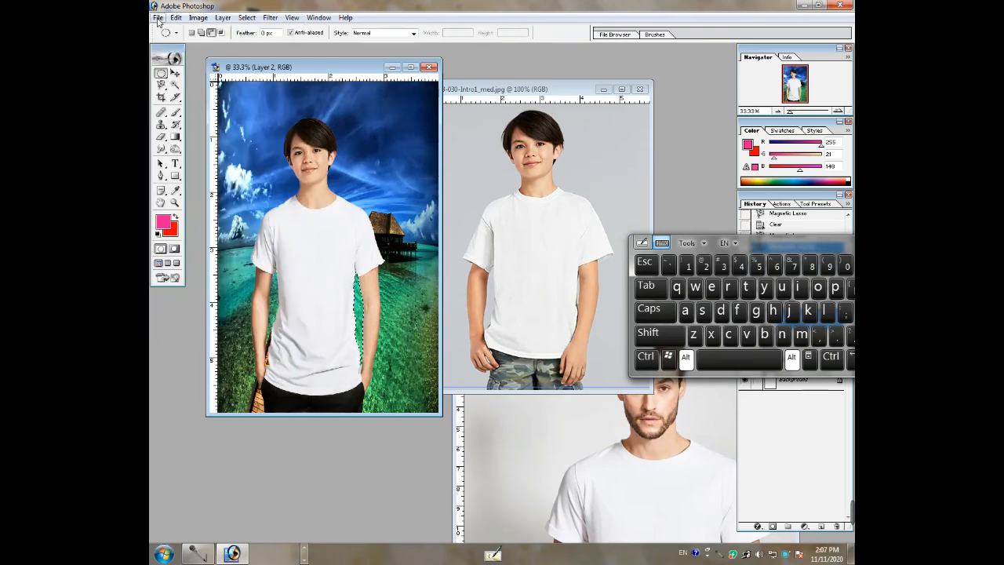
{"action": "left_click", "coordinate": [159, 18]}
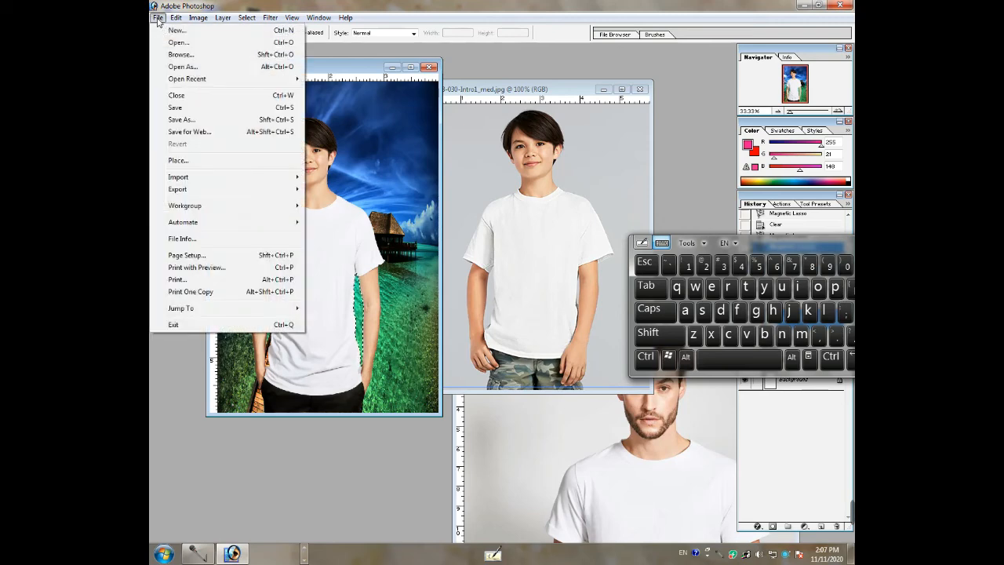
{"action": "left_click", "coordinate": [205, 130]}
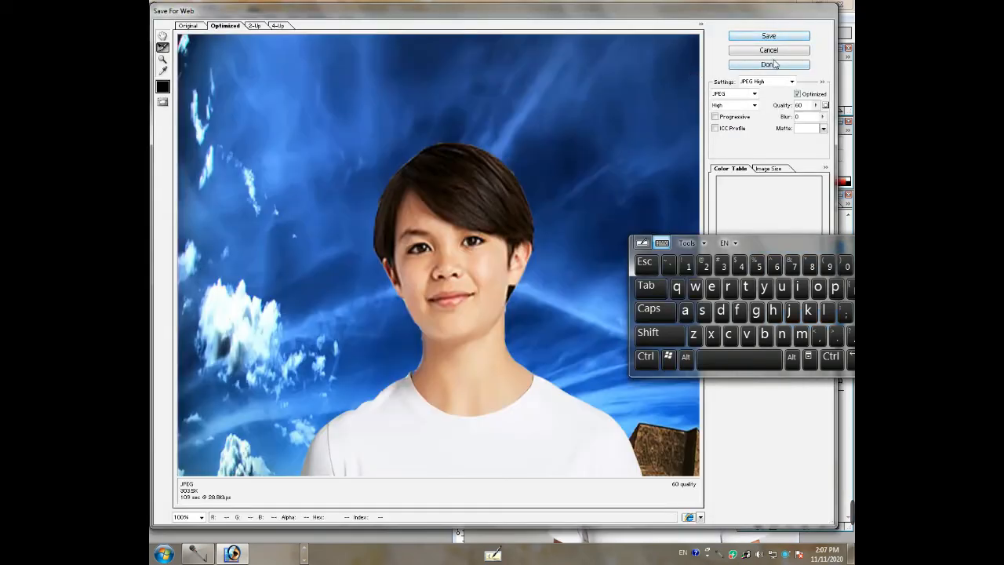
{"action": "left_click", "coordinate": [753, 93]}
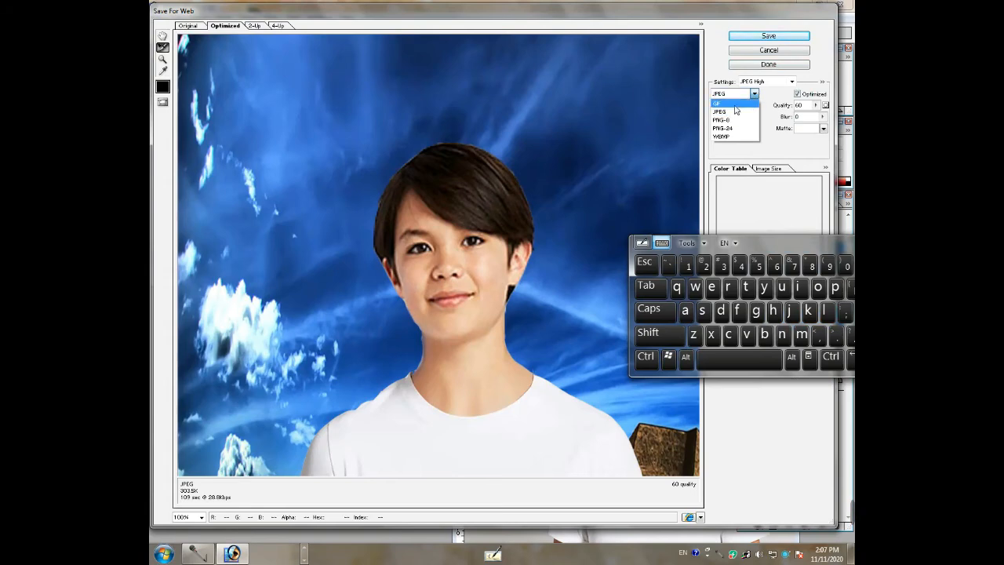
{"action": "left_click", "coordinate": [735, 111]}
{"action": "left_click", "coordinate": [768, 36]}
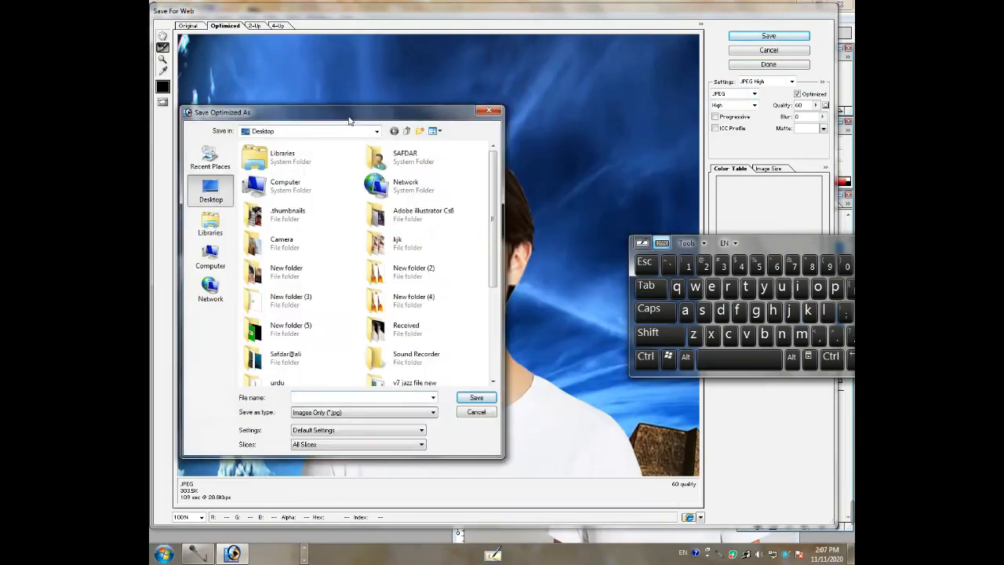
{"action": "left_click", "coordinate": [469, 399]}
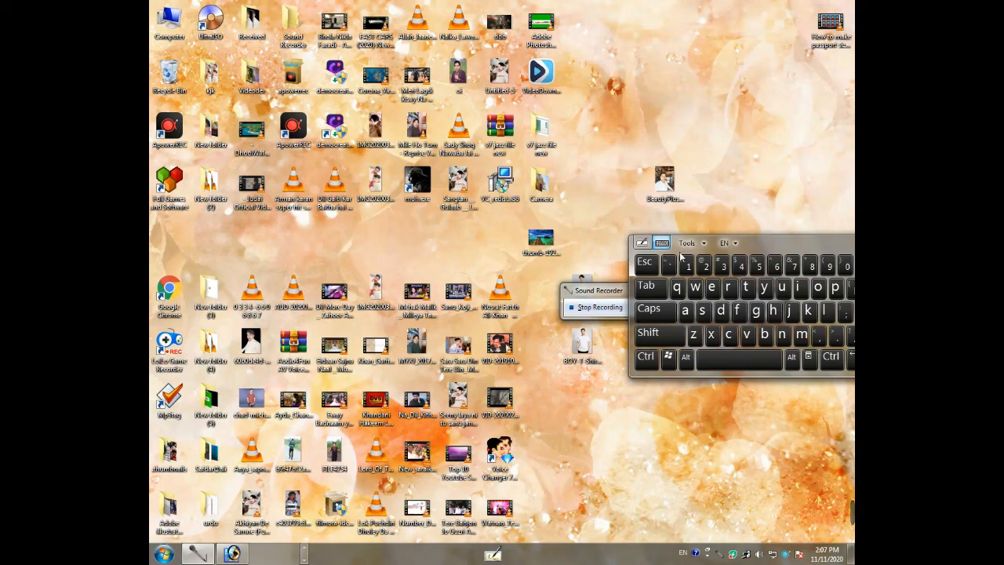
Move the on-screen keyboard and Sound Recorder windows aside to check the desktop for the exported image.
{"action": "left_click_drag", "start_coordinate": [773, 247], "coordinate": [763, 367]}
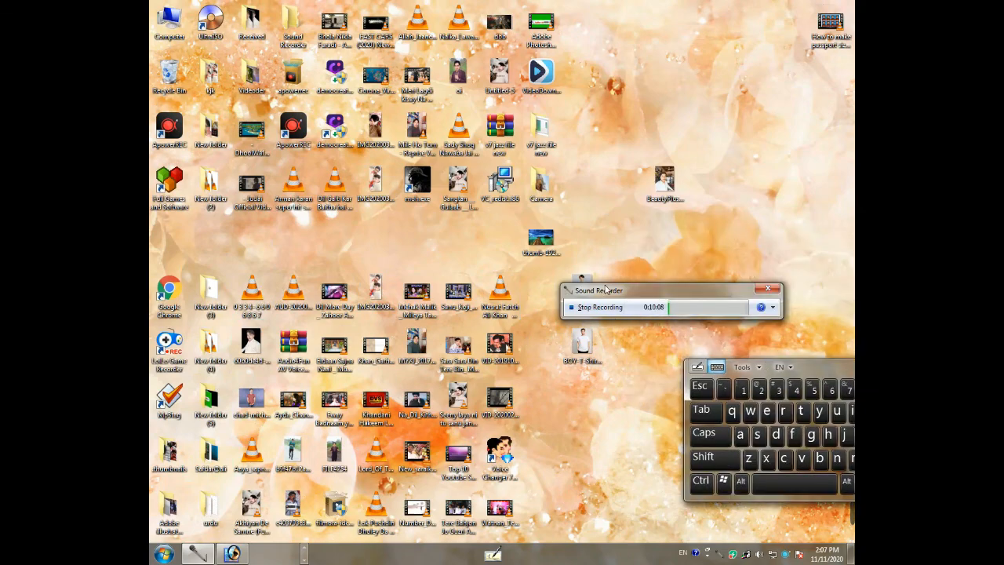
{"action": "left_click_drag", "start_coordinate": [606, 289], "coordinate": [713, 278]}
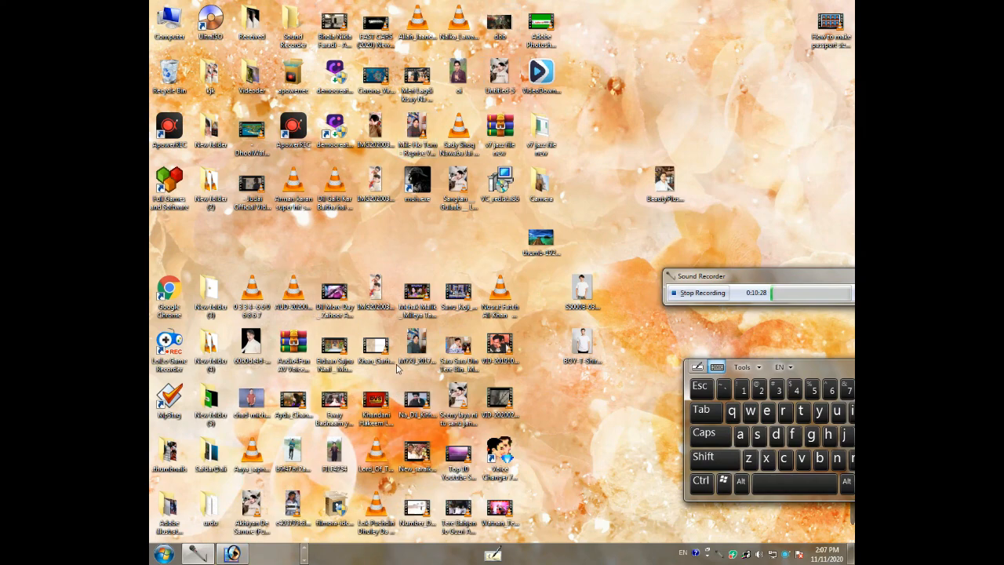
Return to Photoshop and export the composite for the web as a JPEG named ssss on the Desktop.
{"action": "left_click", "coordinate": [233, 554]}
{"action": "left_click", "coordinate": [157, 18]}
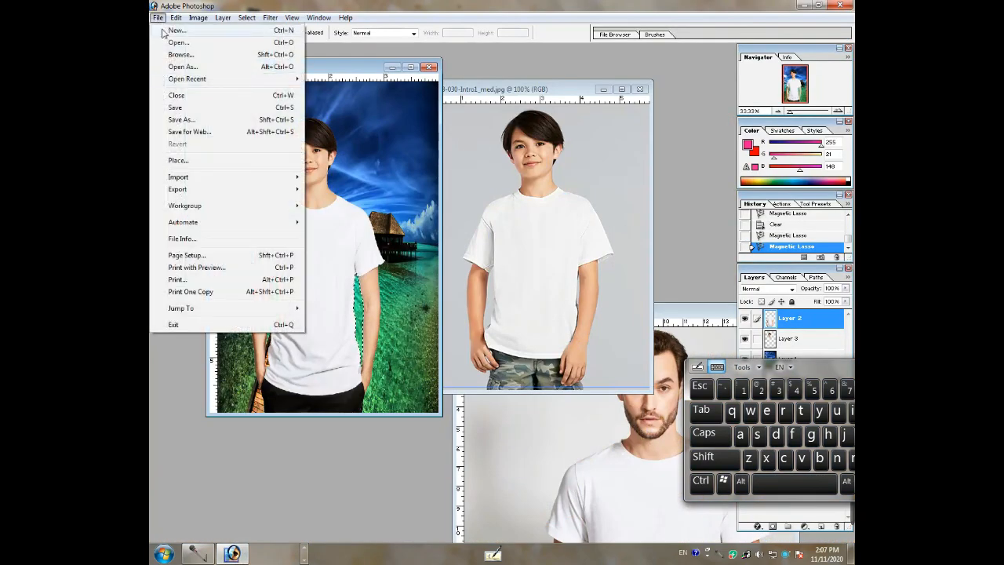
{"action": "left_click", "coordinate": [181, 132]}
{"action": "left_click", "coordinate": [768, 36]}
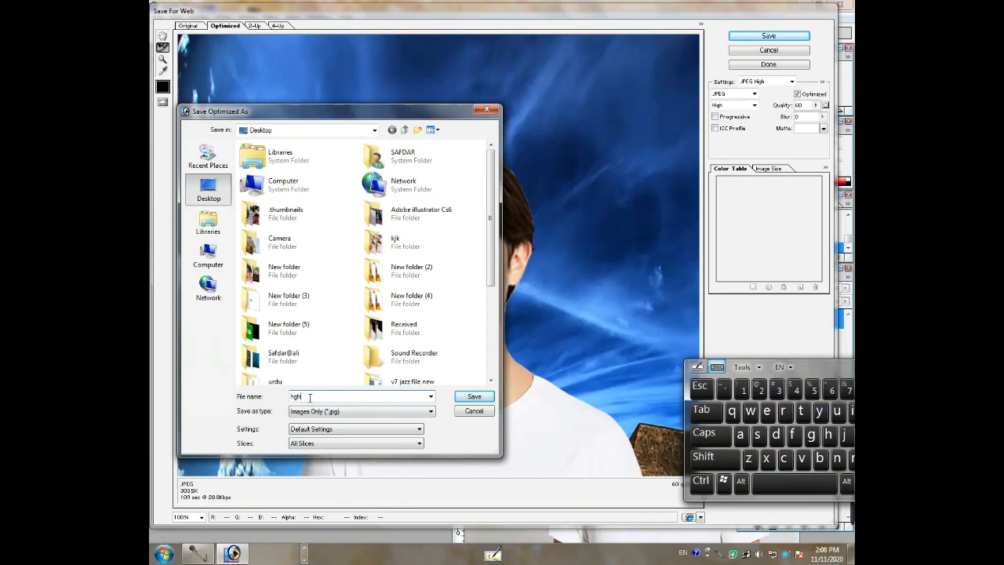
{"action": "type", "text": "ssss"}
{"action": "left_click", "coordinate": [465, 399]}
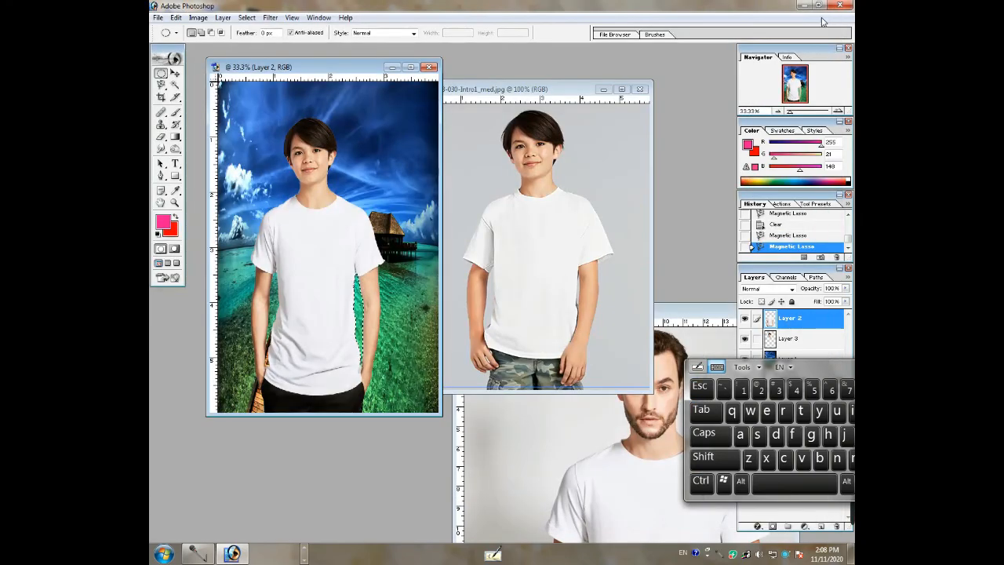
Minimize Photoshop and open the exported ssss image from the desktop in Windows Photo Viewer.
{"action": "left_click", "coordinate": [820, 6]}
{"action": "left_click", "coordinate": [799, 7]}
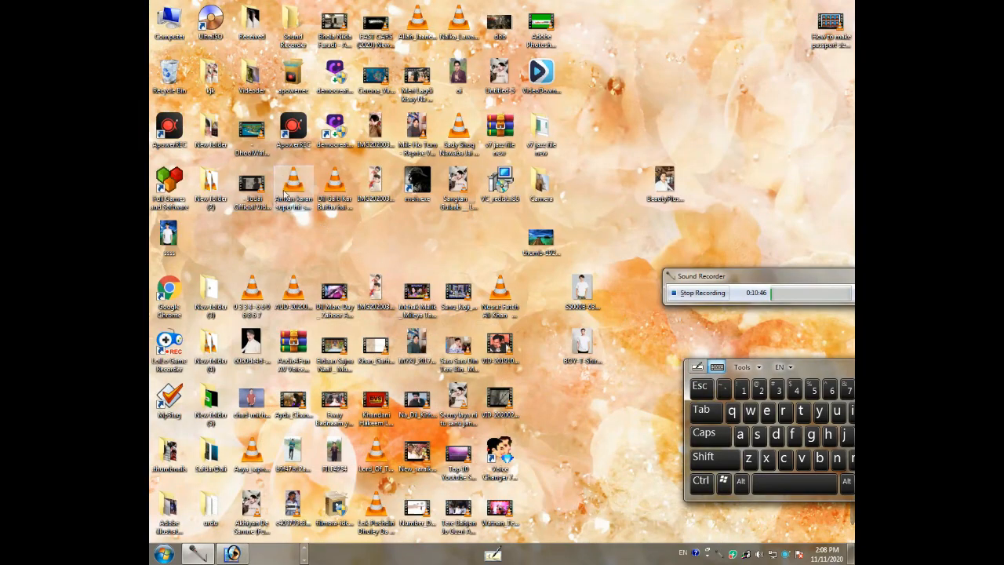
{"action": "double_click", "coordinate": [170, 235]}
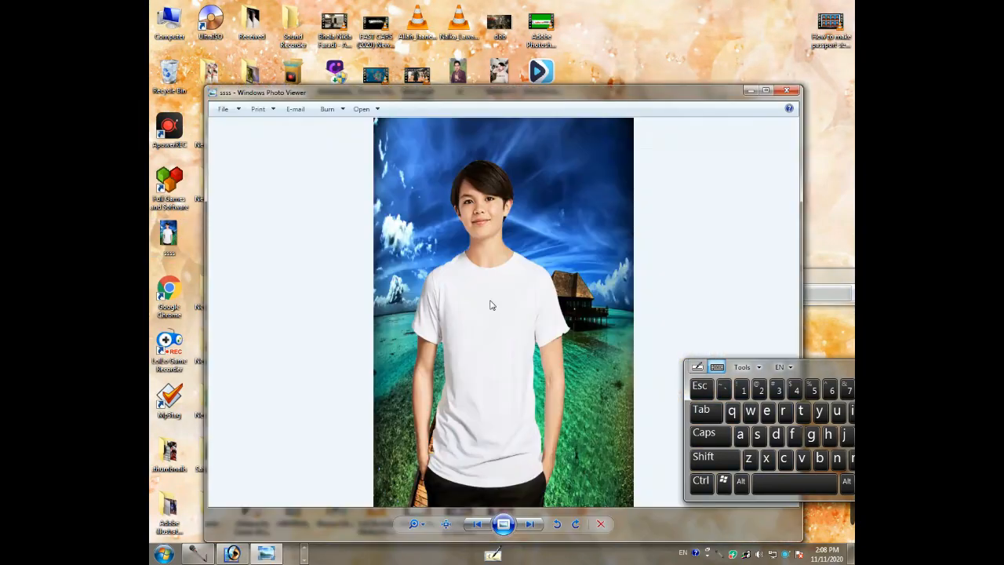